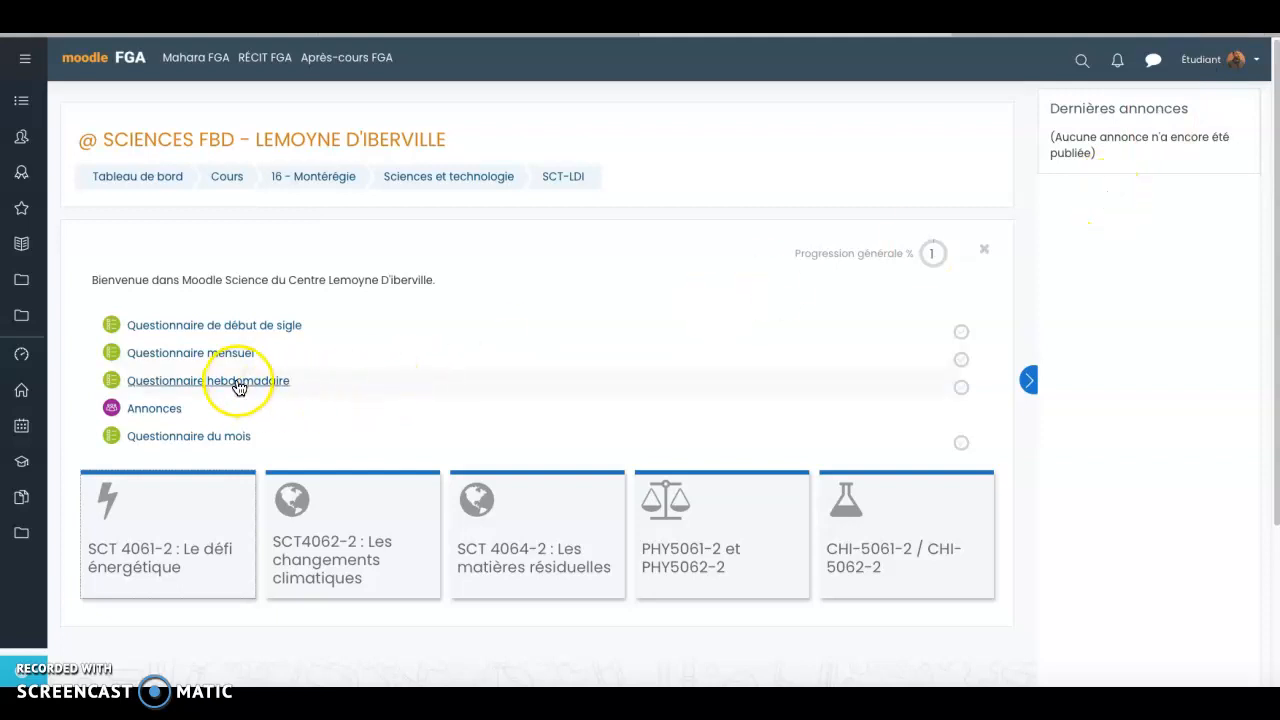
# Start answering the Questionnaire hebdomadaire and rate the motivation level as "3- moyennement motivé"
pyautogui.click(151, 388)
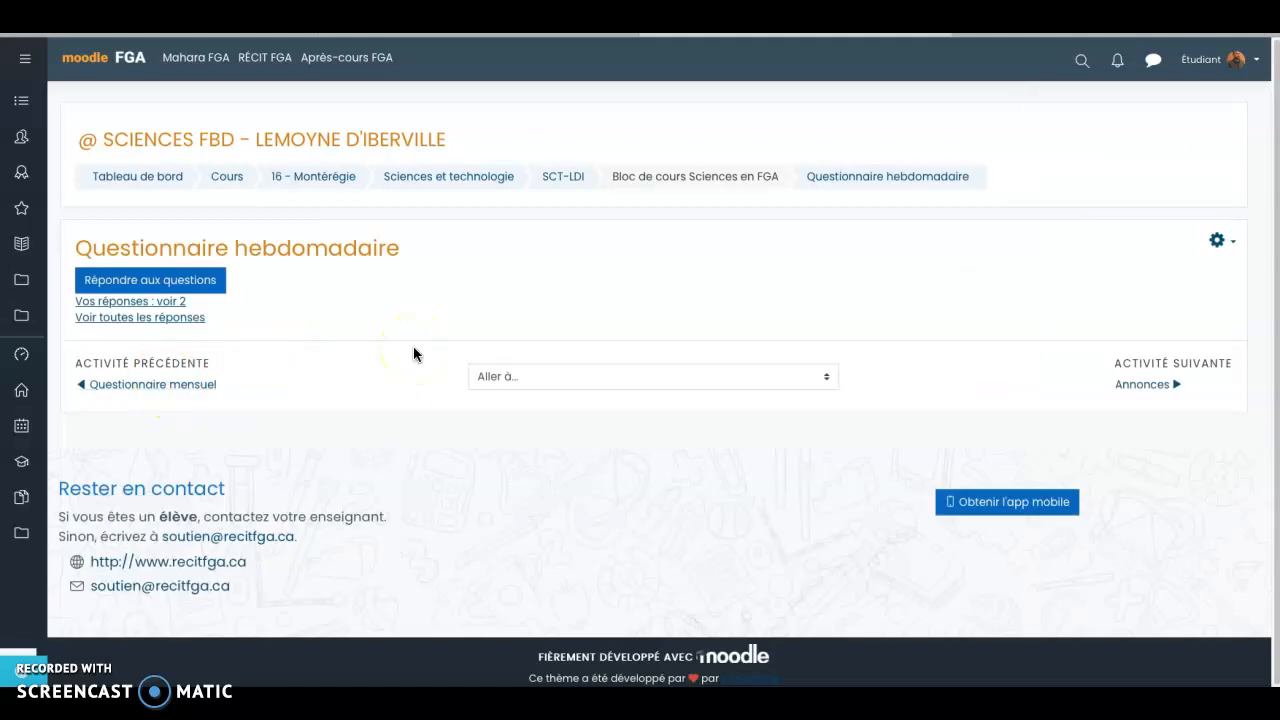
pyautogui.click(129, 284)
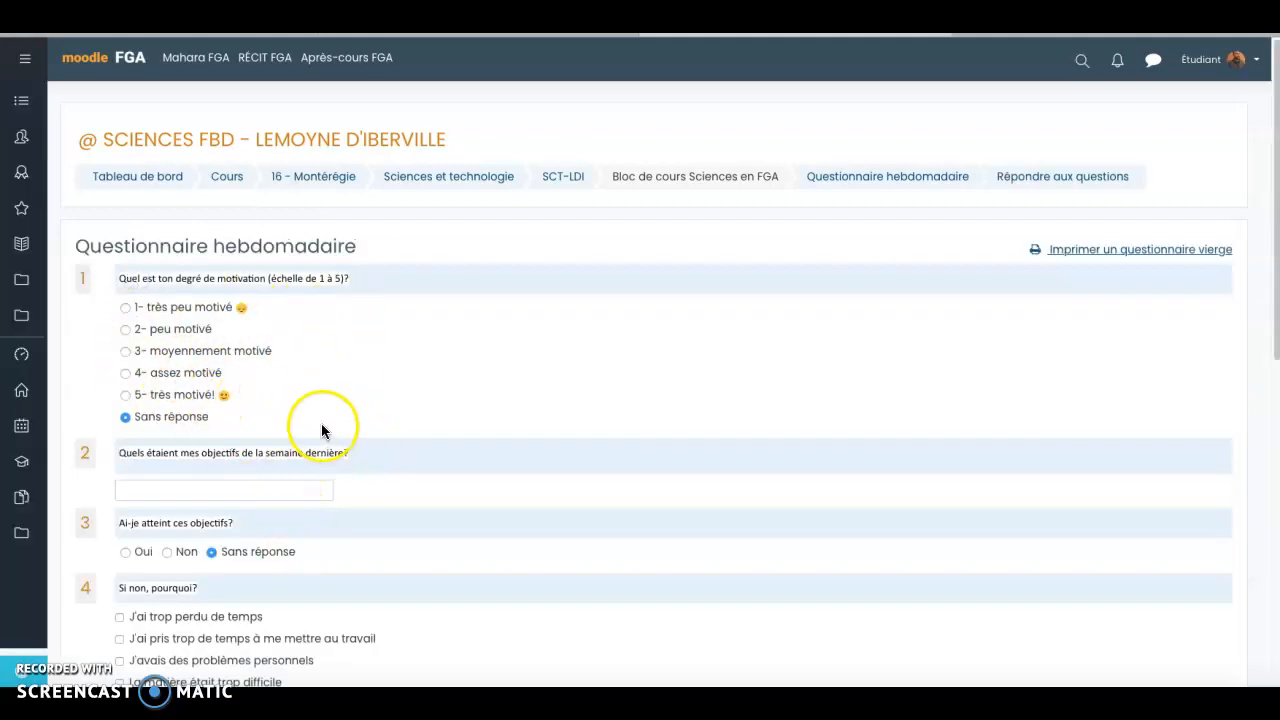
pyautogui.scroll(-1, 321, 424)
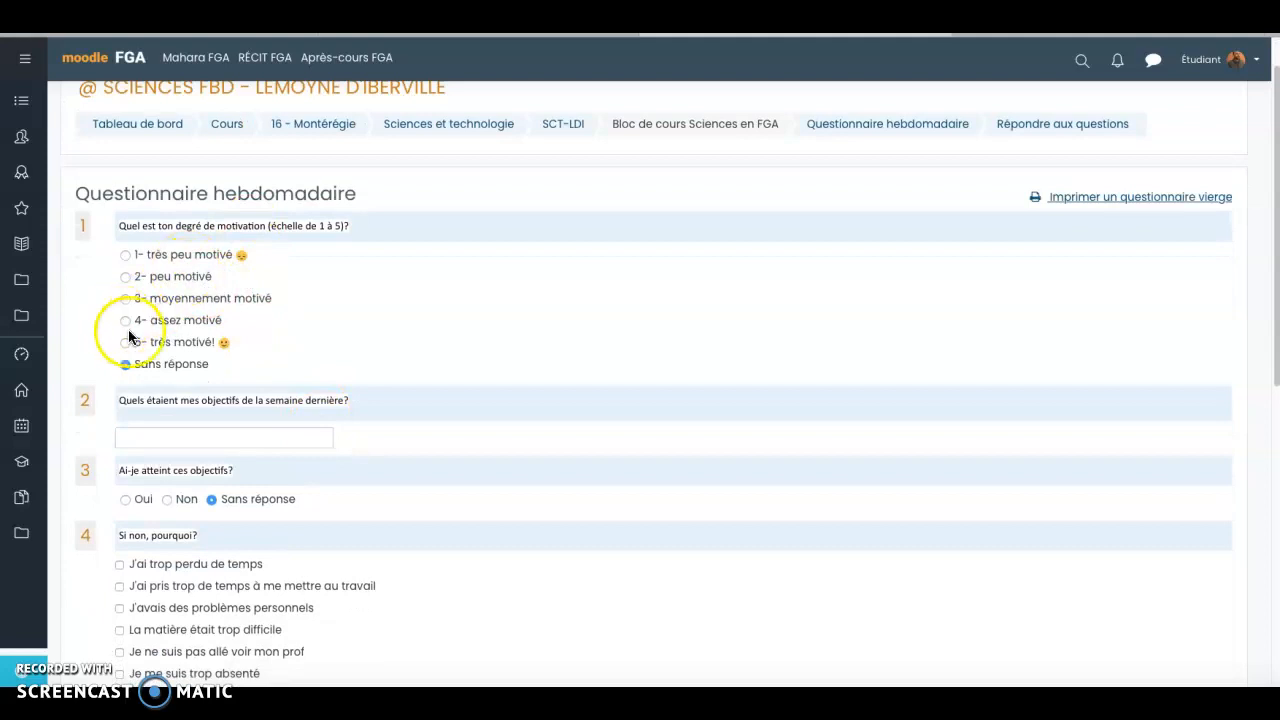
pyautogui.click(125, 299)
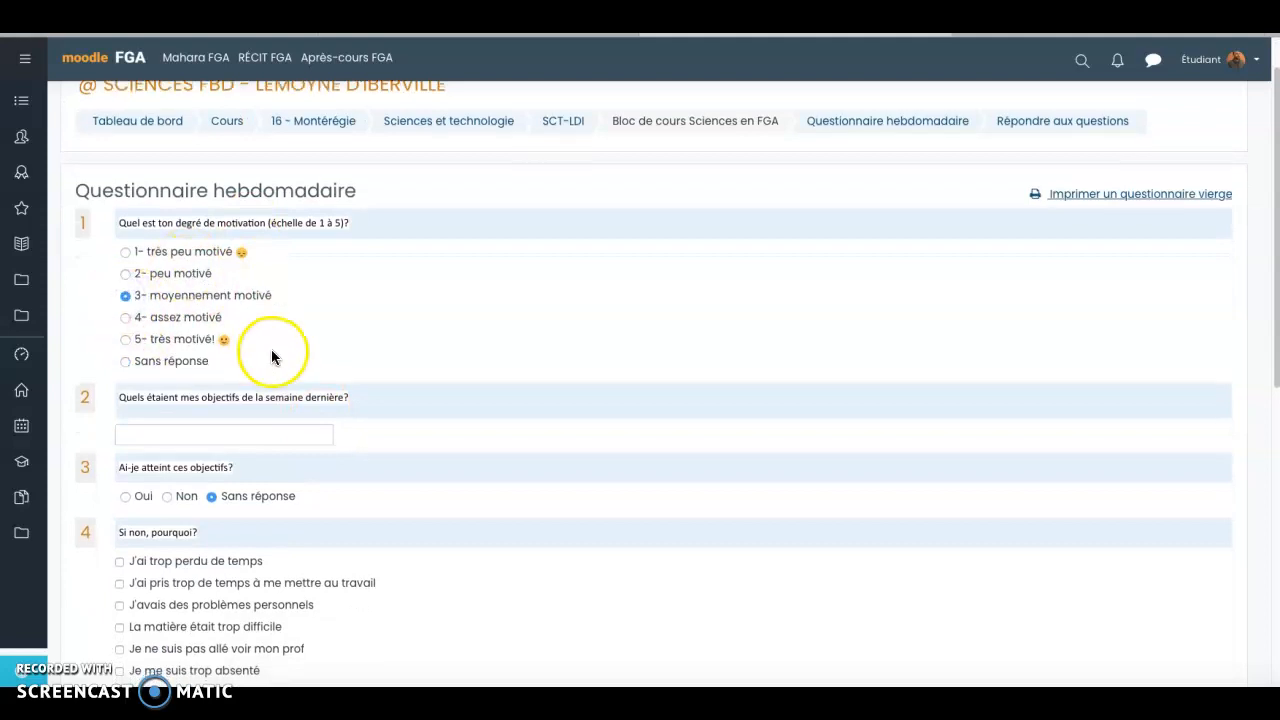
# Enter "terminer chapitre 2" as last week's objective in question 2 and answer Non to question 3
pyautogui.scroll(-2, 271, 349)
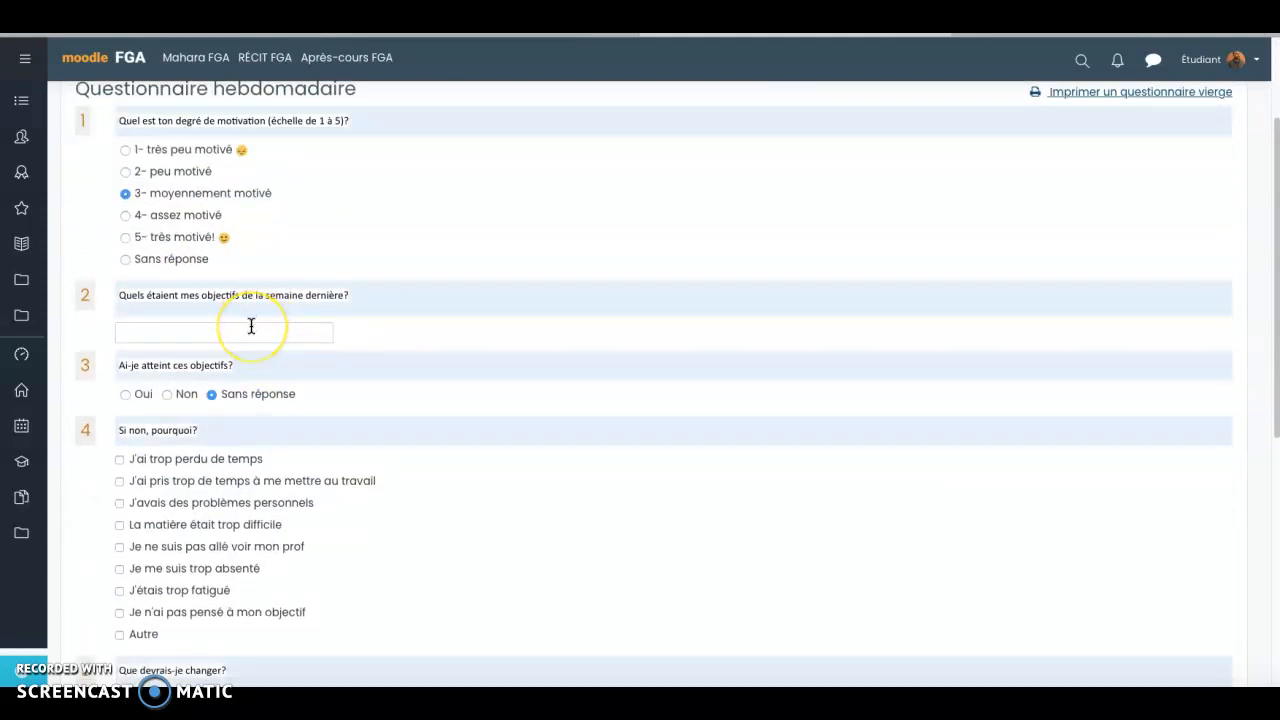
pyautogui.click(251, 326)
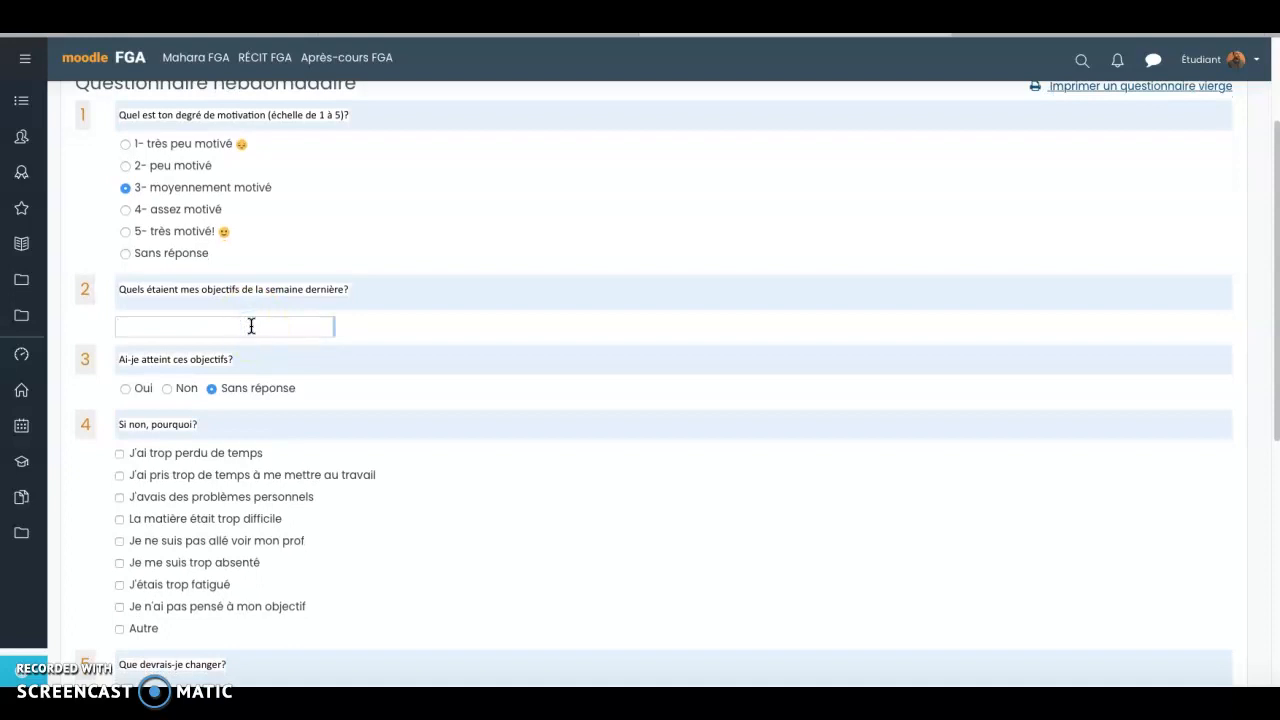
pyautogui.click(170, 306)
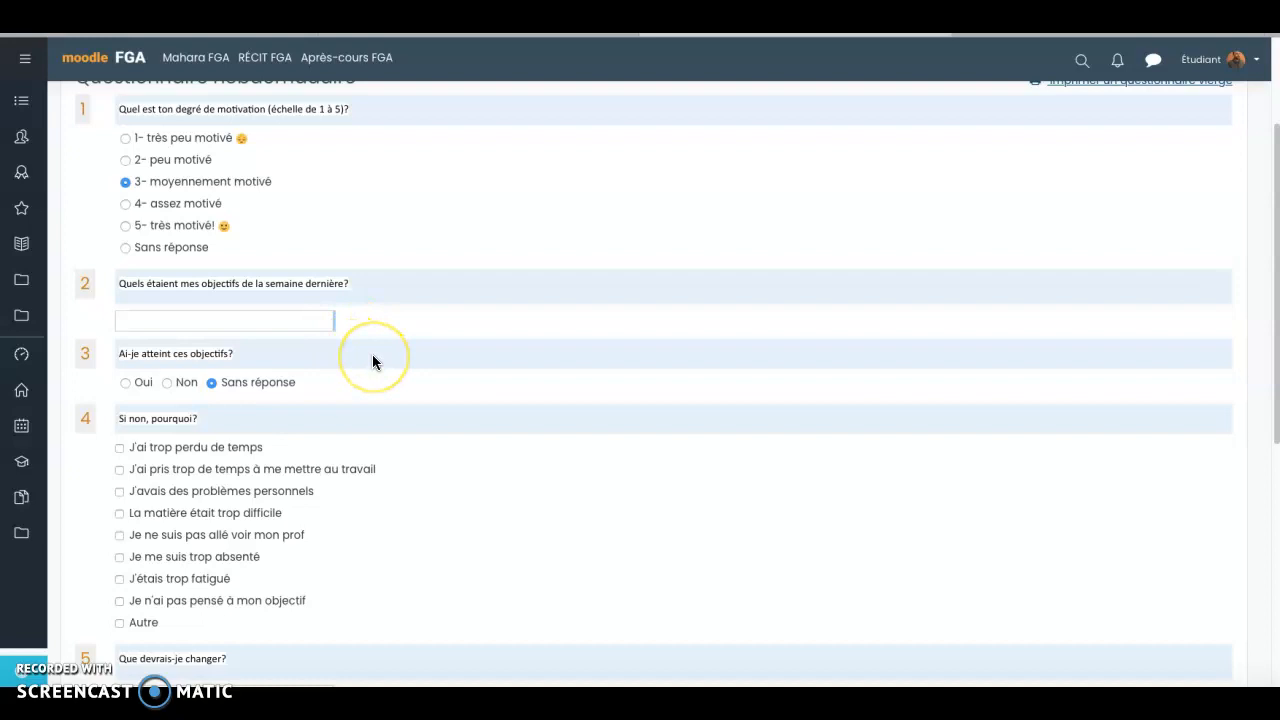
pyautogui.write('terminer chapitre 2')
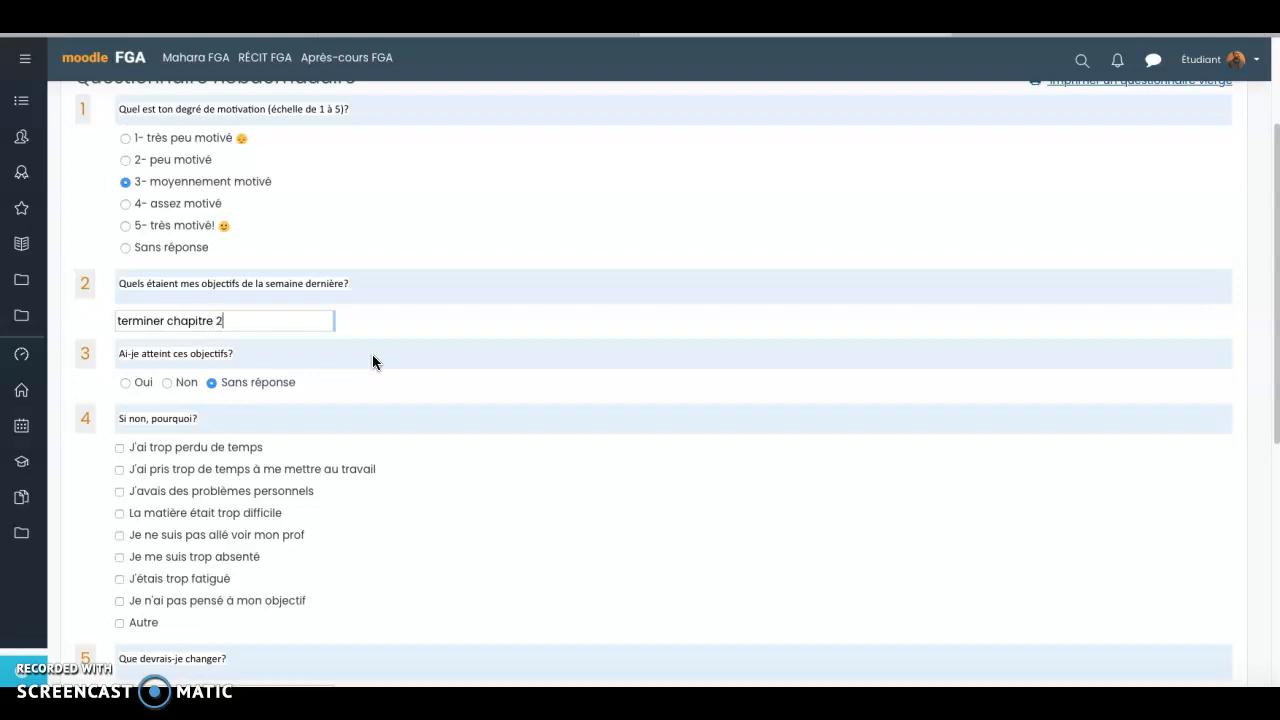
pyautogui.click(167, 384)
# For question 4, select the reasons "J'ai trop perdu de temps", "J'avais des problèmes personnels" and "Je me suis trop absenté"
pyautogui.scroll(-2, 243, 405)
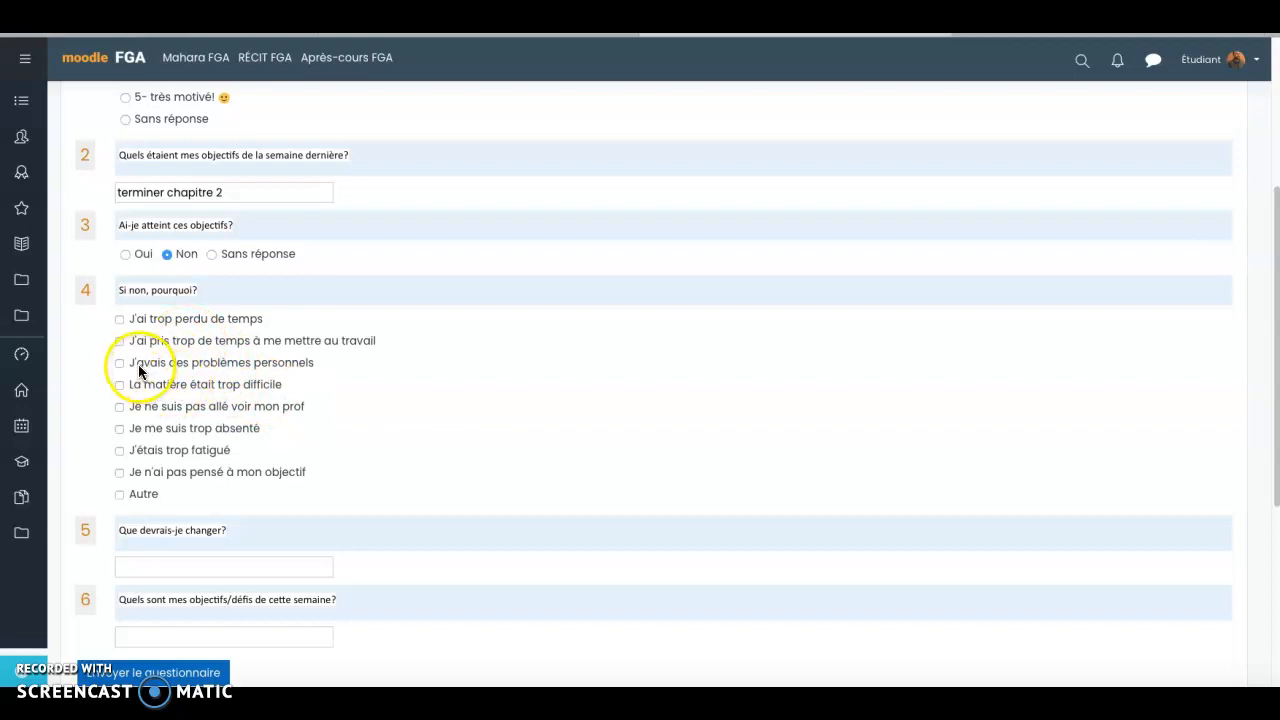
pyautogui.click(119, 320)
pyautogui.click(119, 362)
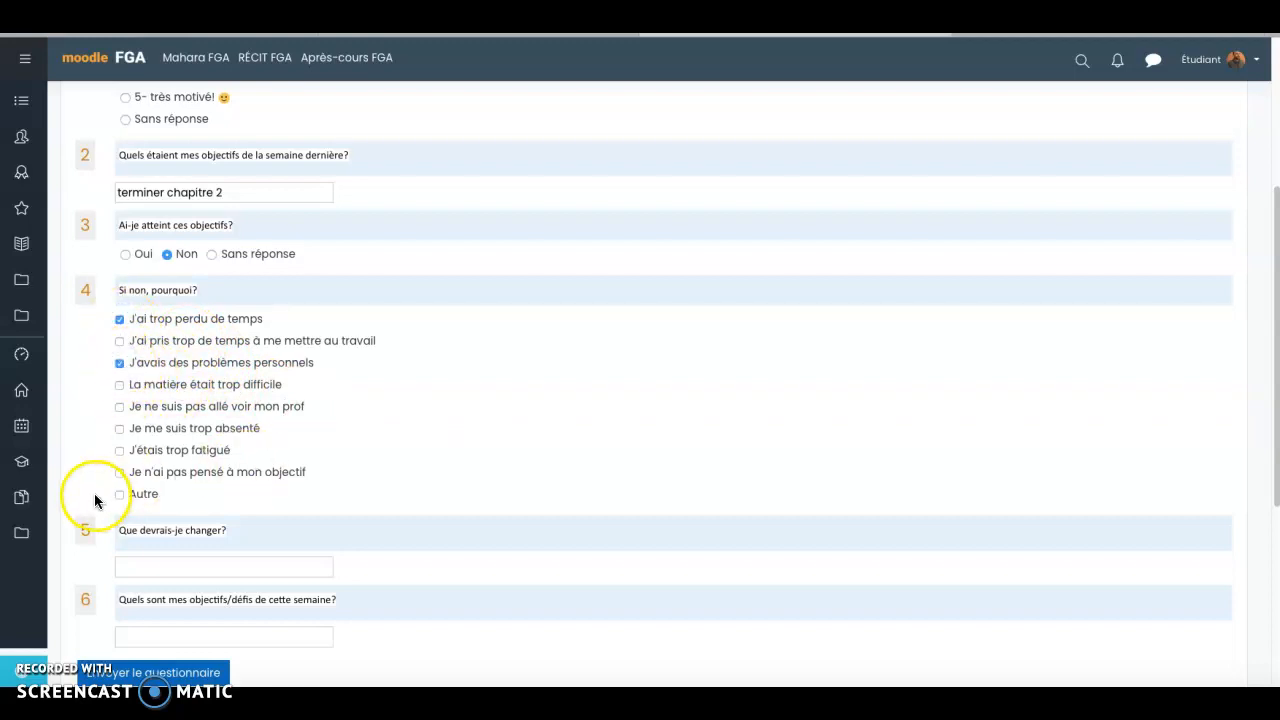
pyautogui.click(120, 428)
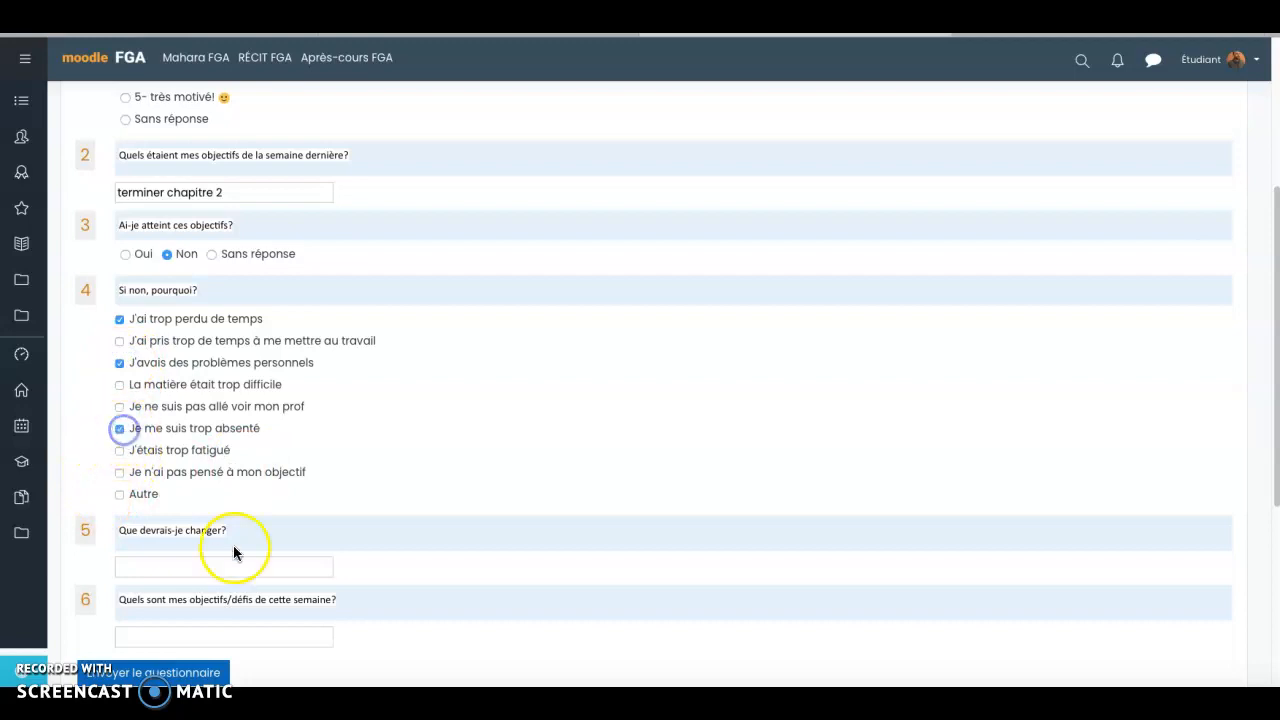
# Answer question 5, "Que devrais-je changer?", with "je devrais me mettre au t"
pyautogui.click(223, 565)
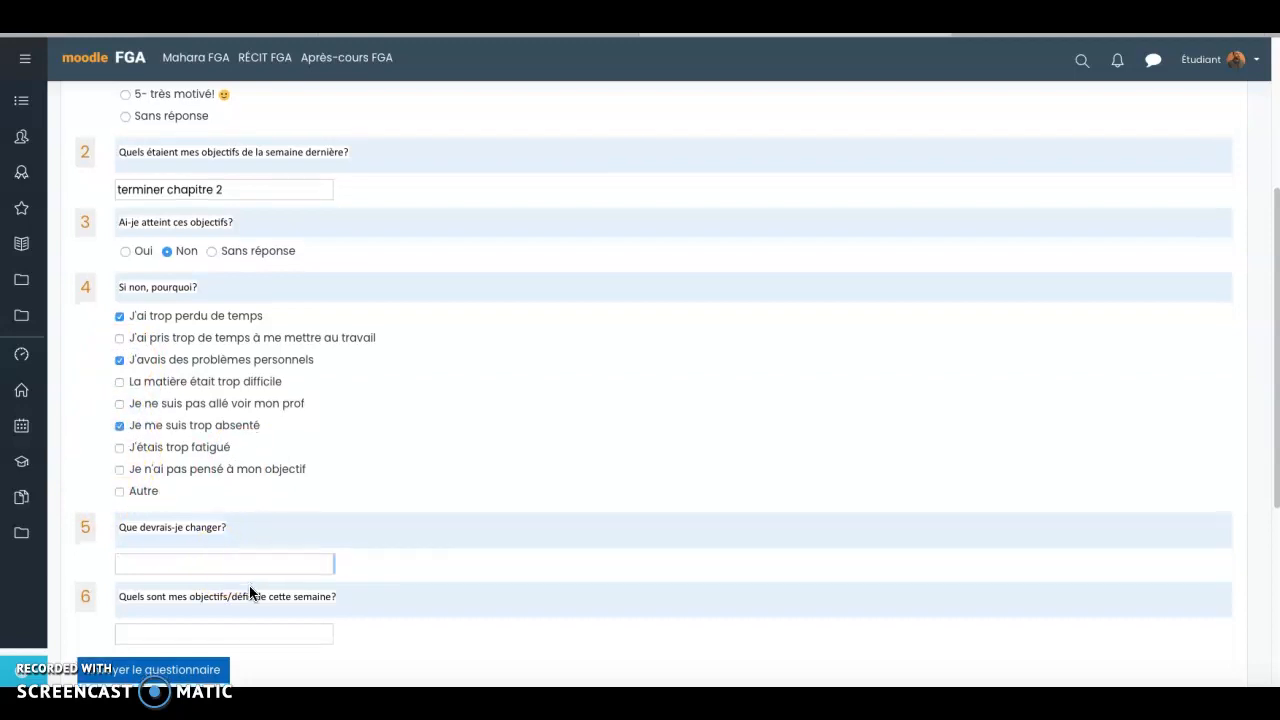
pyautogui.scroll(-1, 251, 592)
pyautogui.write('je devrais me')
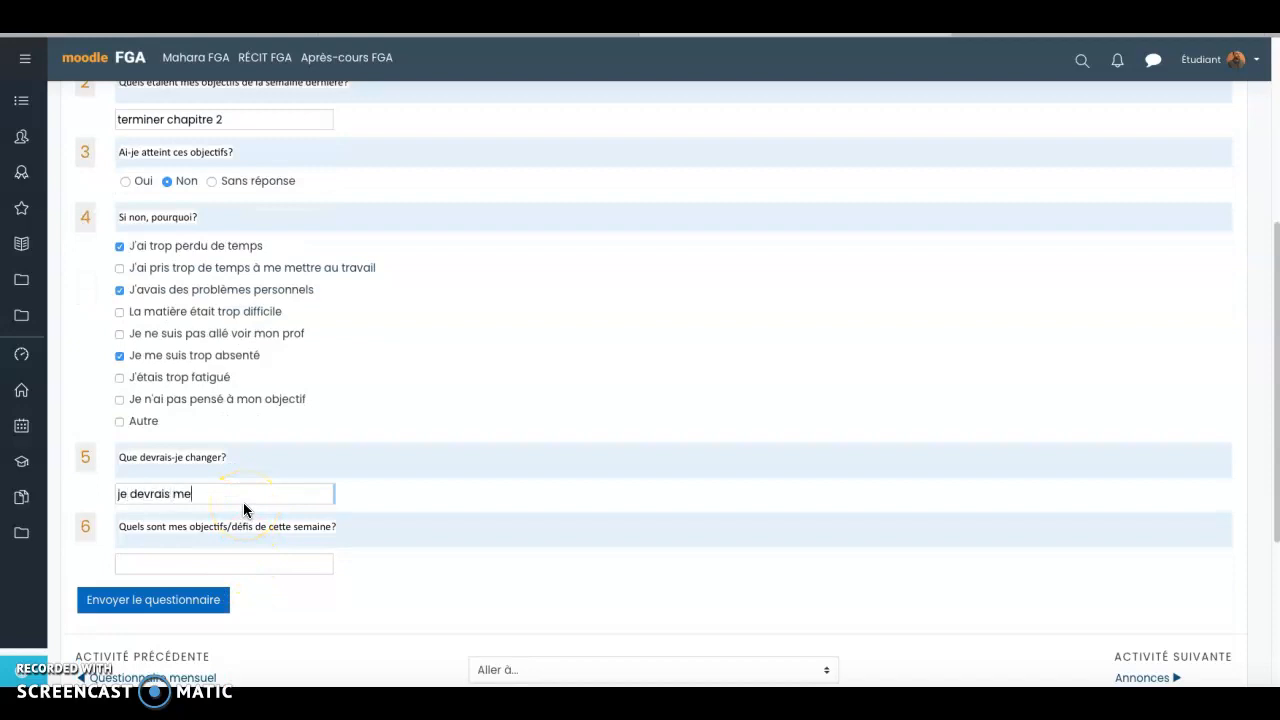
pyautogui.write(' mettre au t')
# Enter "terminer chapitre 2" as this week's objective in question 6 and submit the questionnaire
pyautogui.click(236, 568)
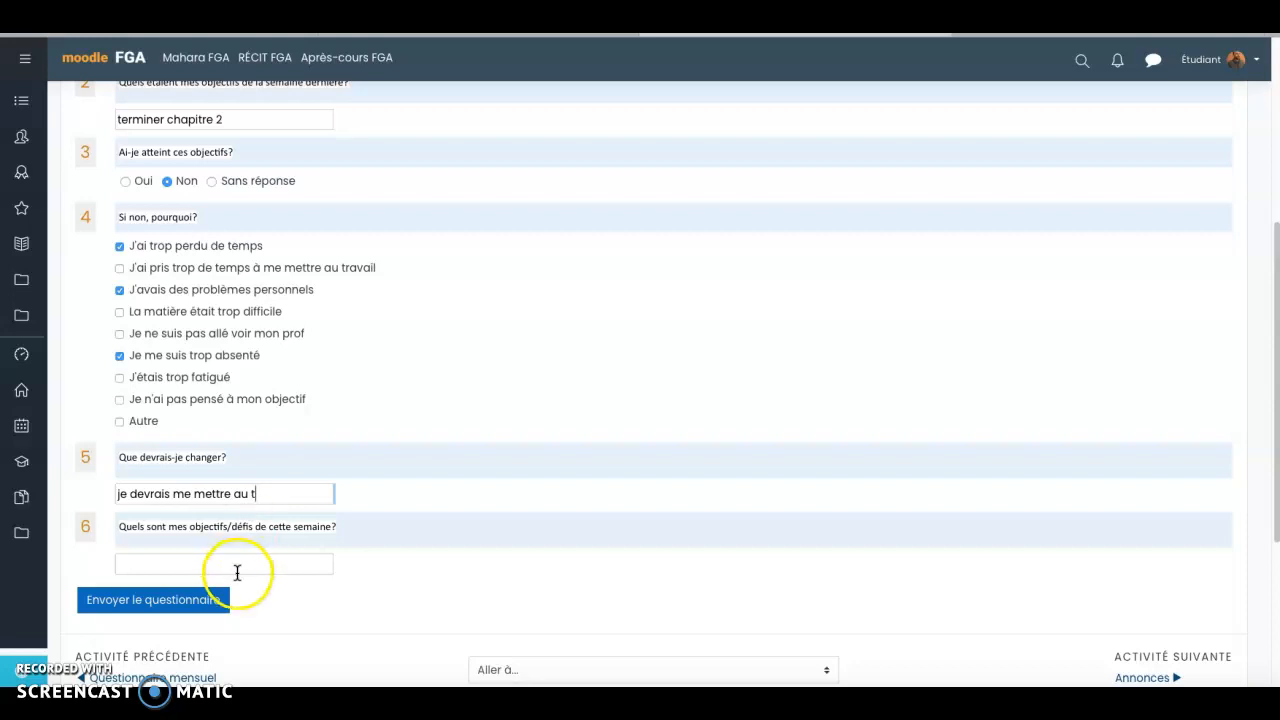
pyautogui.click(237, 567)
pyautogui.write('terminer chapitre 2')
pyautogui.click(140, 607)
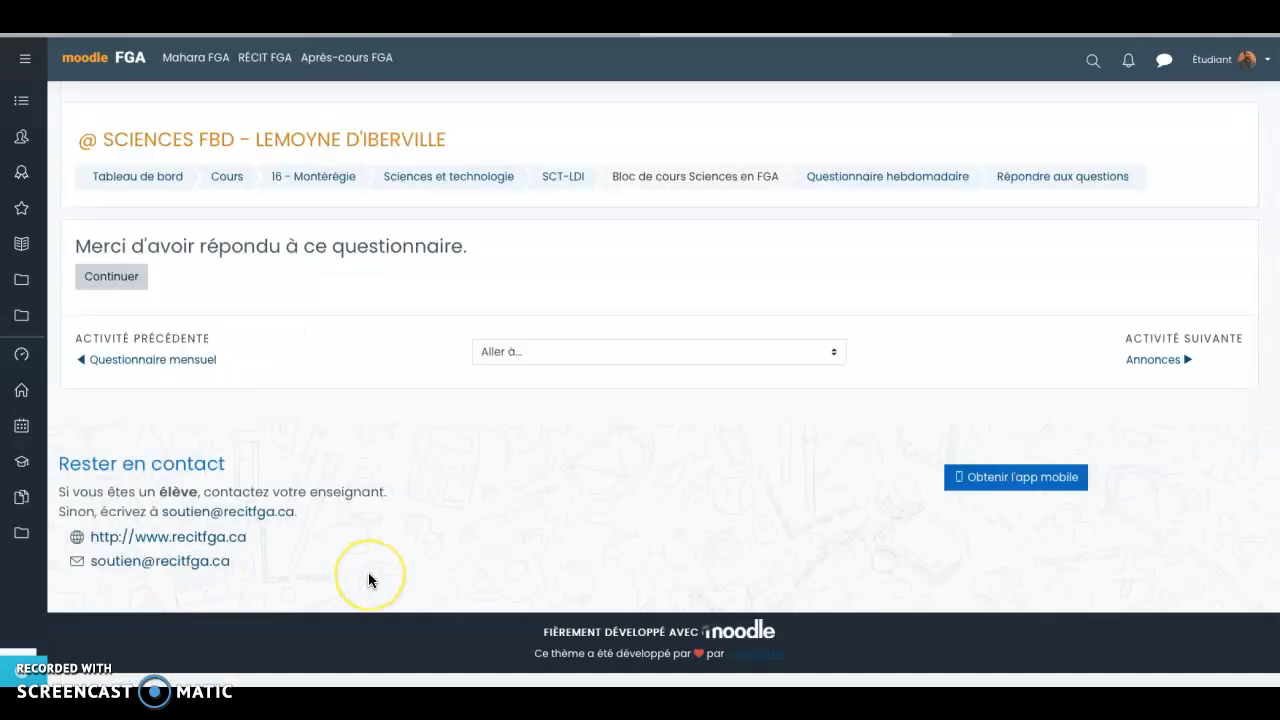
# Continue past the submission page and review the individual answers just submitted
pyautogui.click(126, 276)
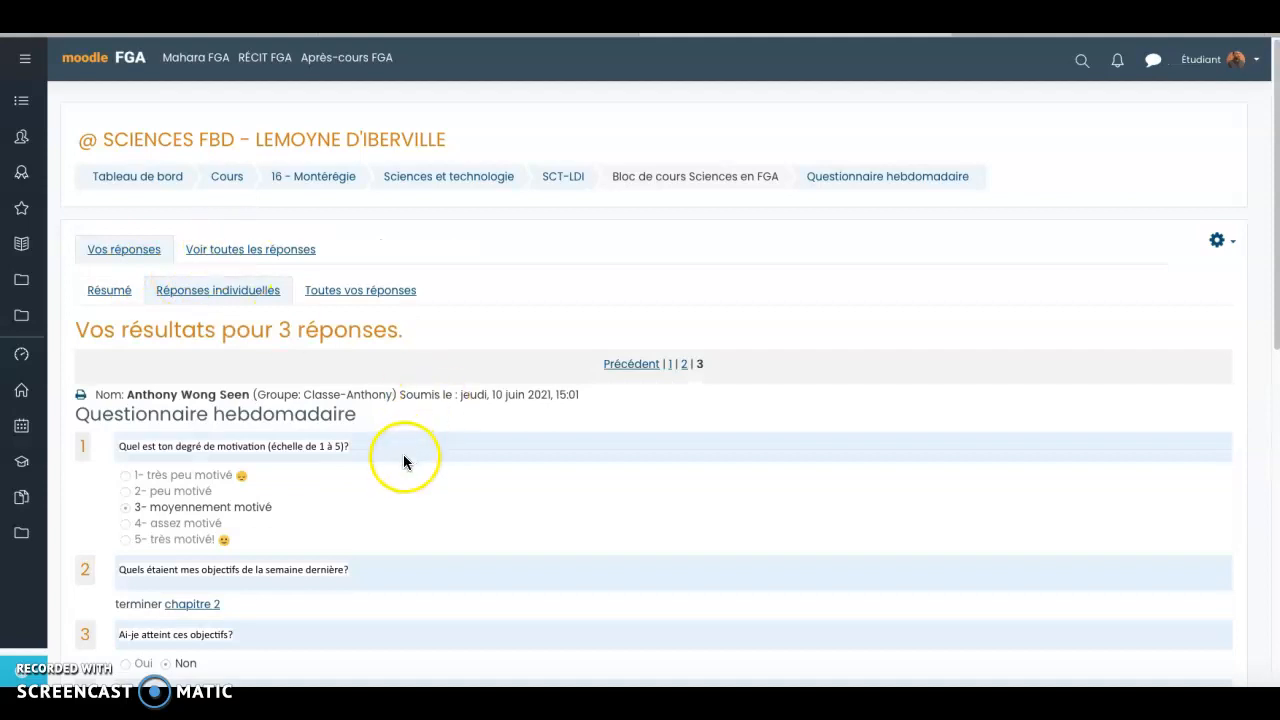
pyautogui.scroll(-3, 414, 513)
pyautogui.scroll(-3, 414, 513)
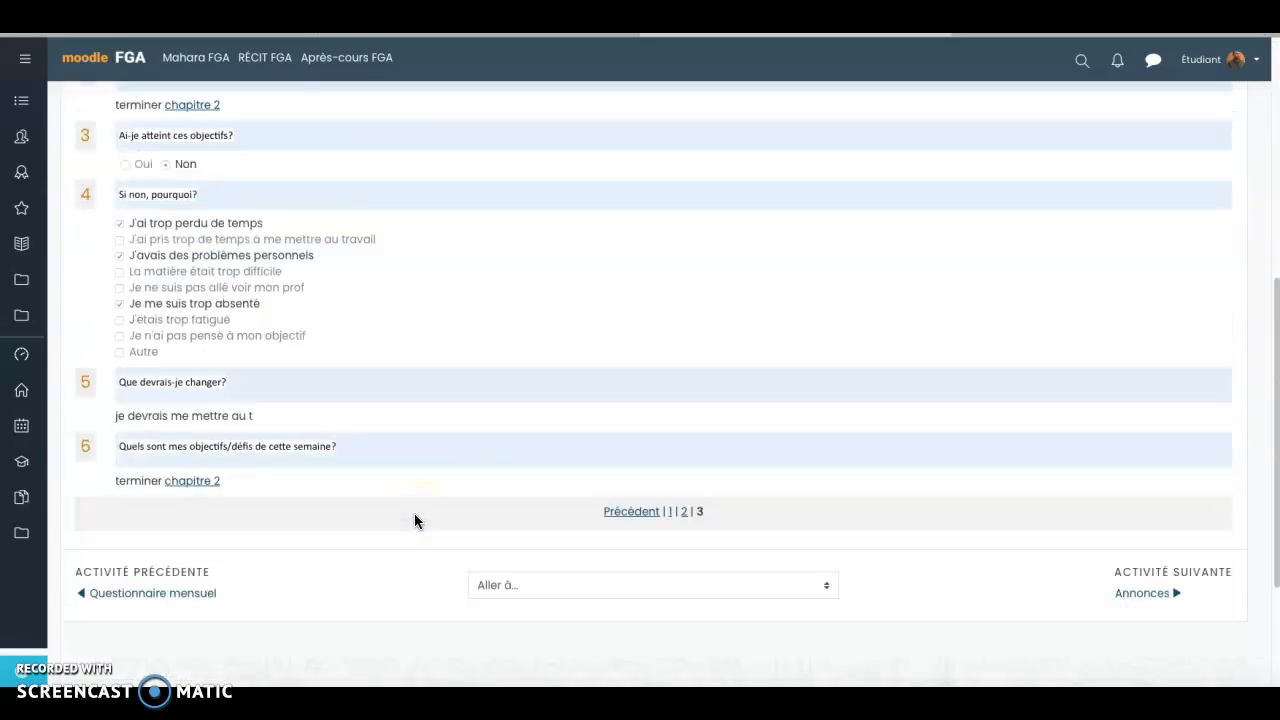
# Display all of your own responses together and compare the answers to each of the six questions by date
pyautogui.scroll(6, 414, 520)
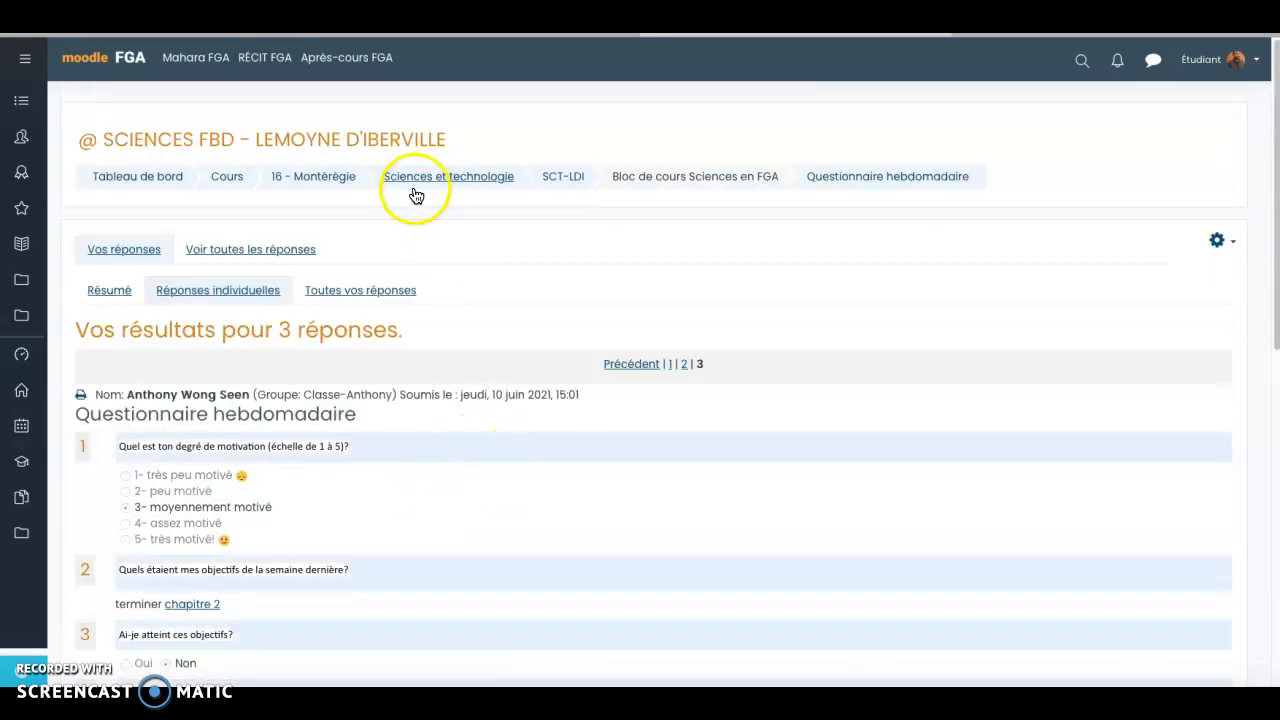
pyautogui.click(344, 293)
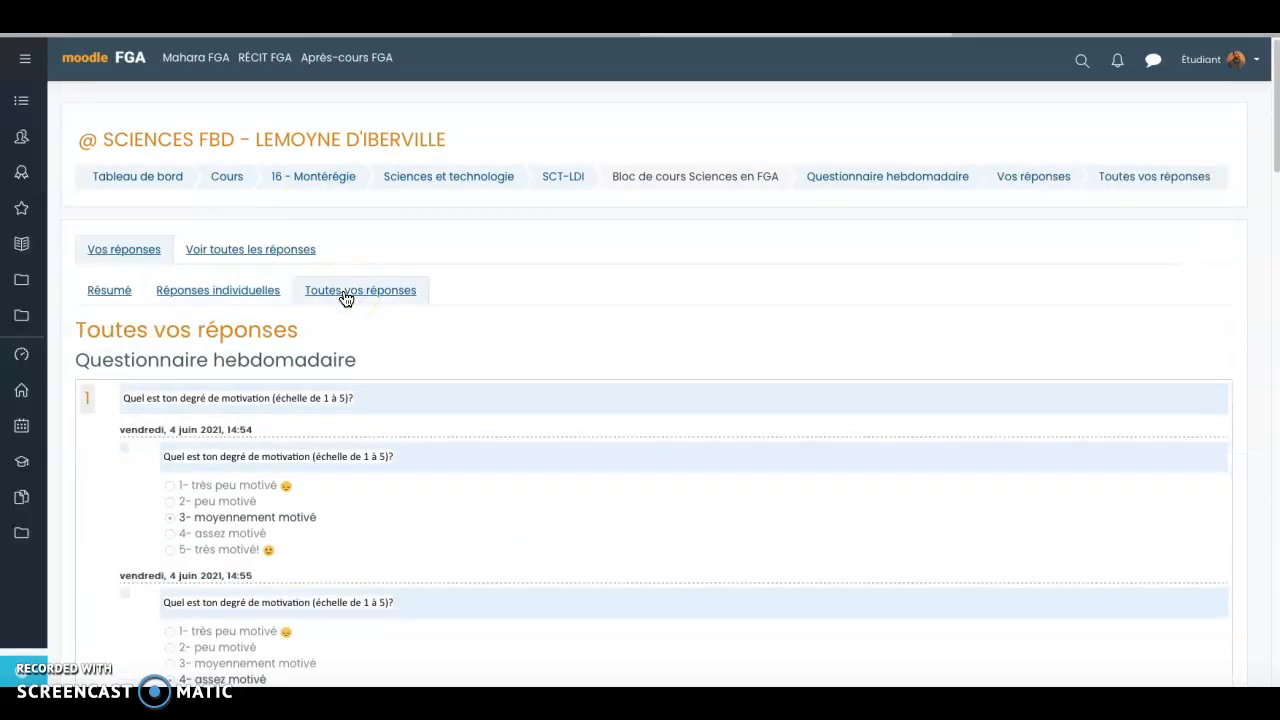
pyautogui.scroll(-3, 518, 456)
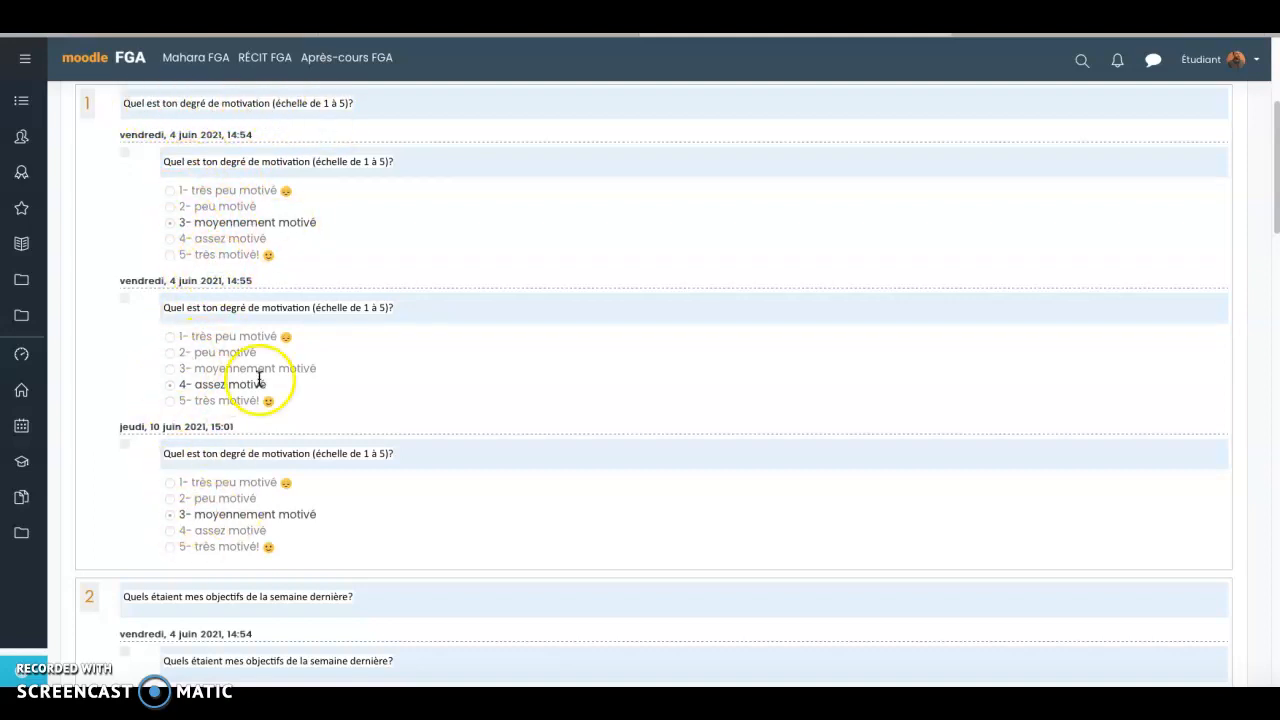
pyautogui.scroll(-3, 257, 375)
pyautogui.scroll(-1, 327, 488)
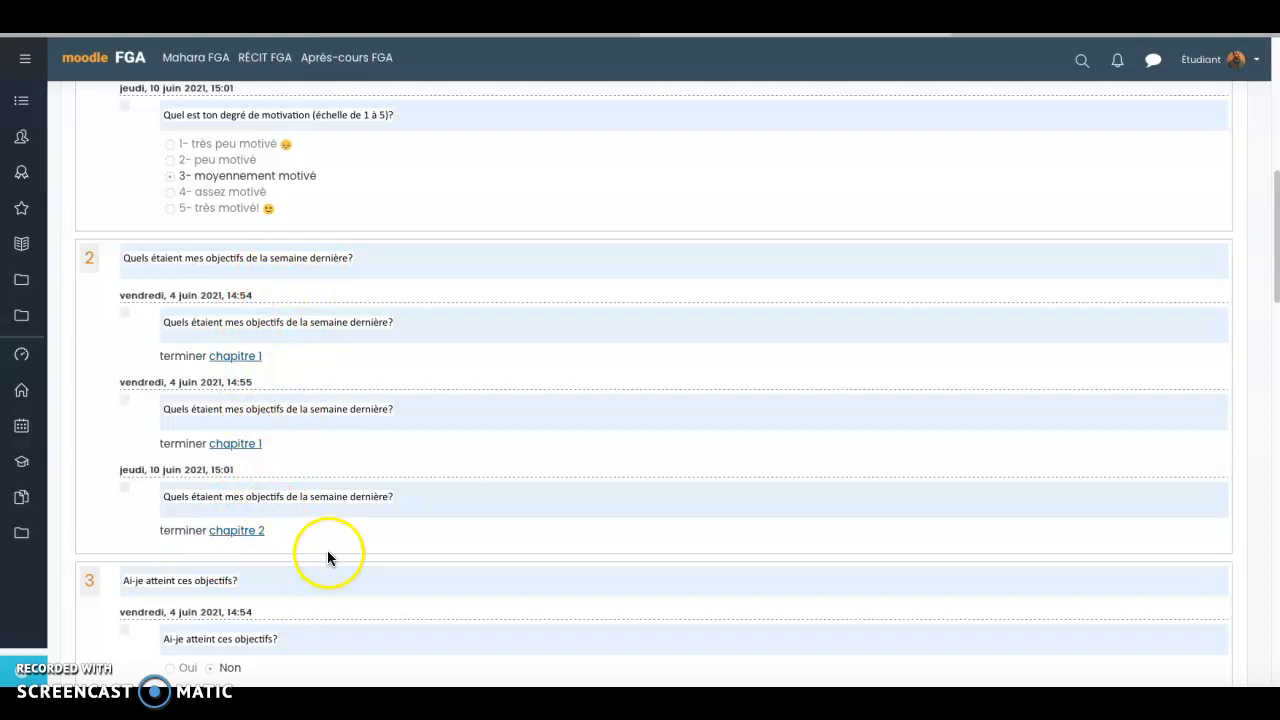
pyautogui.scroll(-2, 328, 557)
pyautogui.scroll(-5, 334, 579)
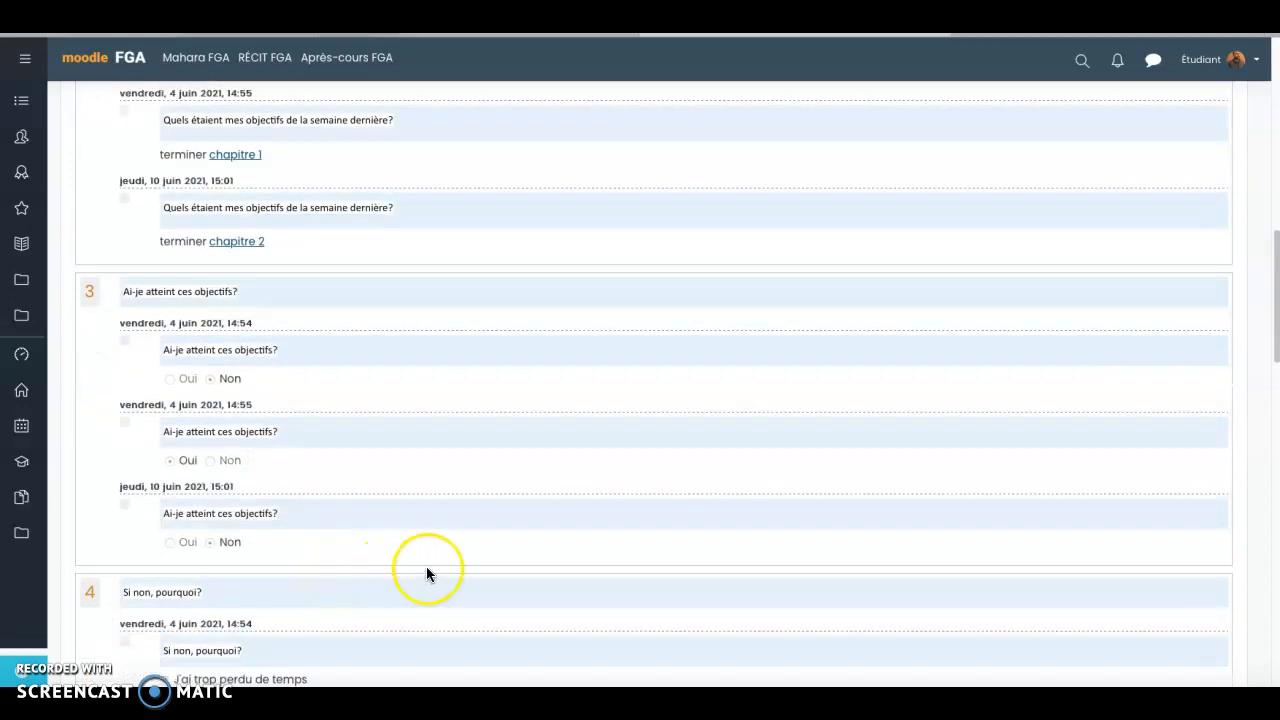
pyautogui.scroll(-8, 427, 567)
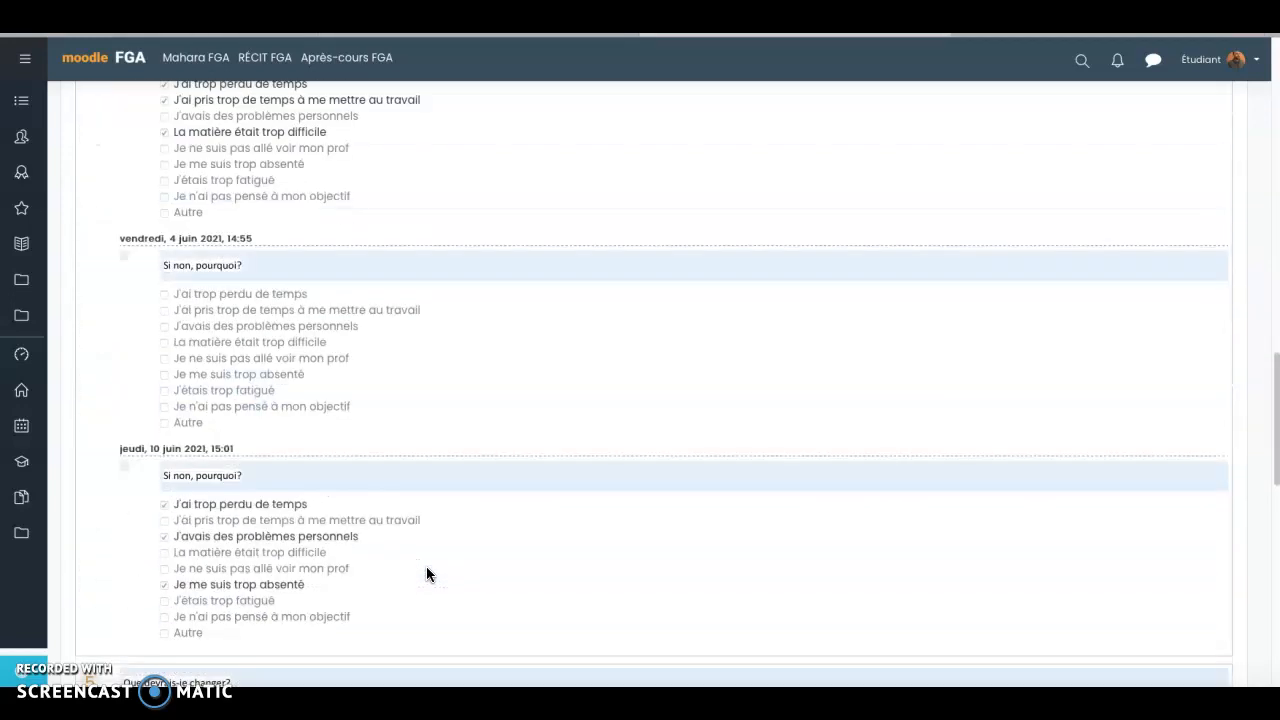
pyautogui.scroll(-4, 532, 554)
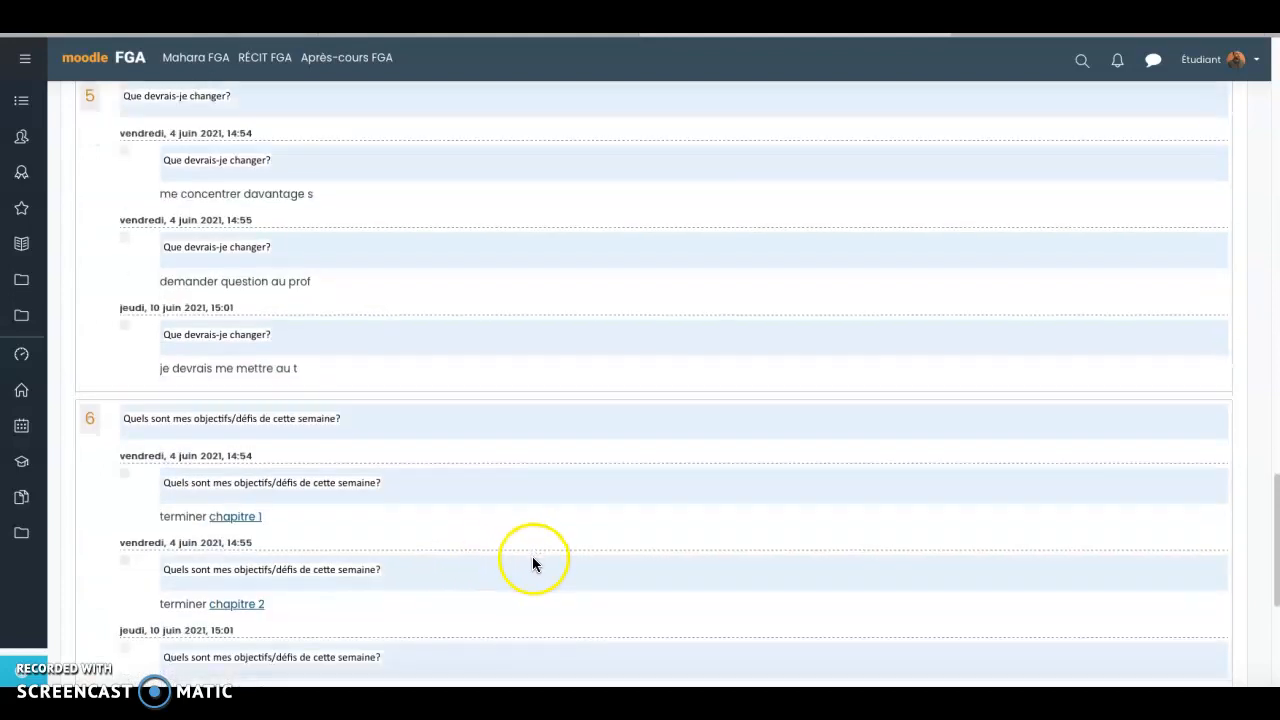
pyautogui.scroll(-3, 532, 556)
# Return to the SCT-LDI course page, reopen the Questionnaire hebdomadaire and view the summary of your own responses
pyautogui.scroll(20, 532, 557)
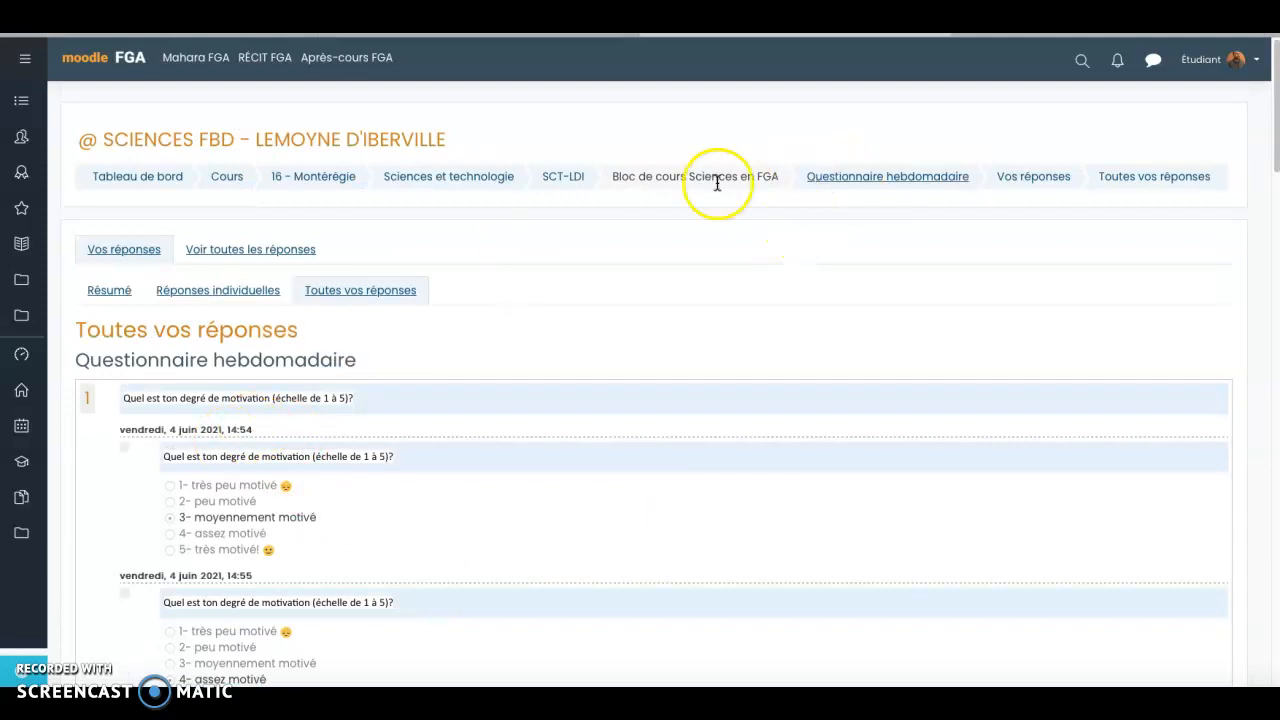
pyautogui.click(558, 184)
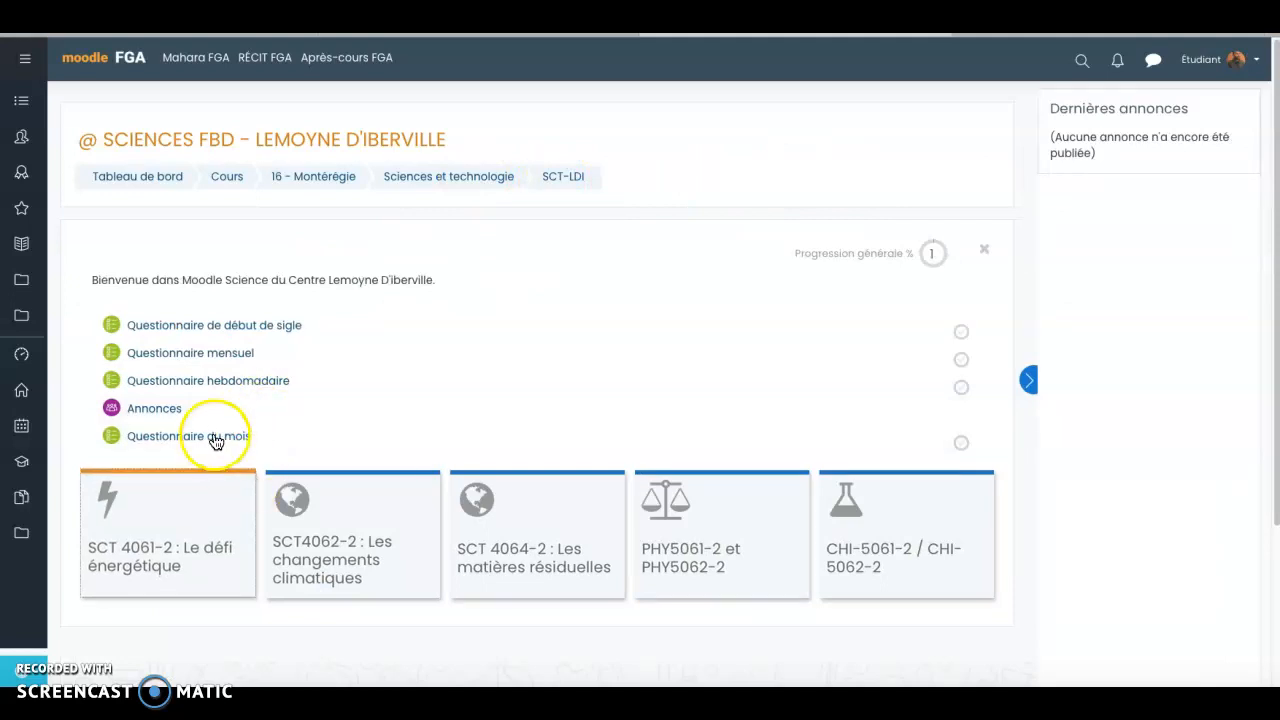
pyautogui.click(205, 389)
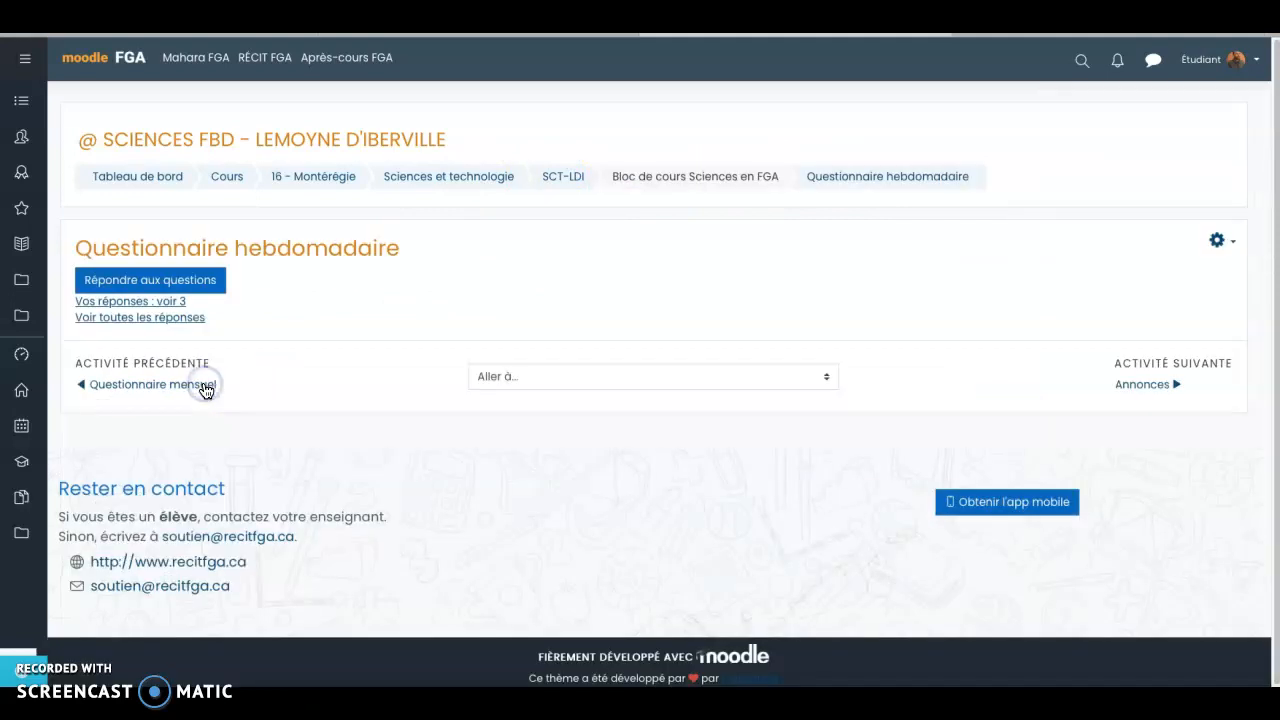
pyautogui.click(135, 304)
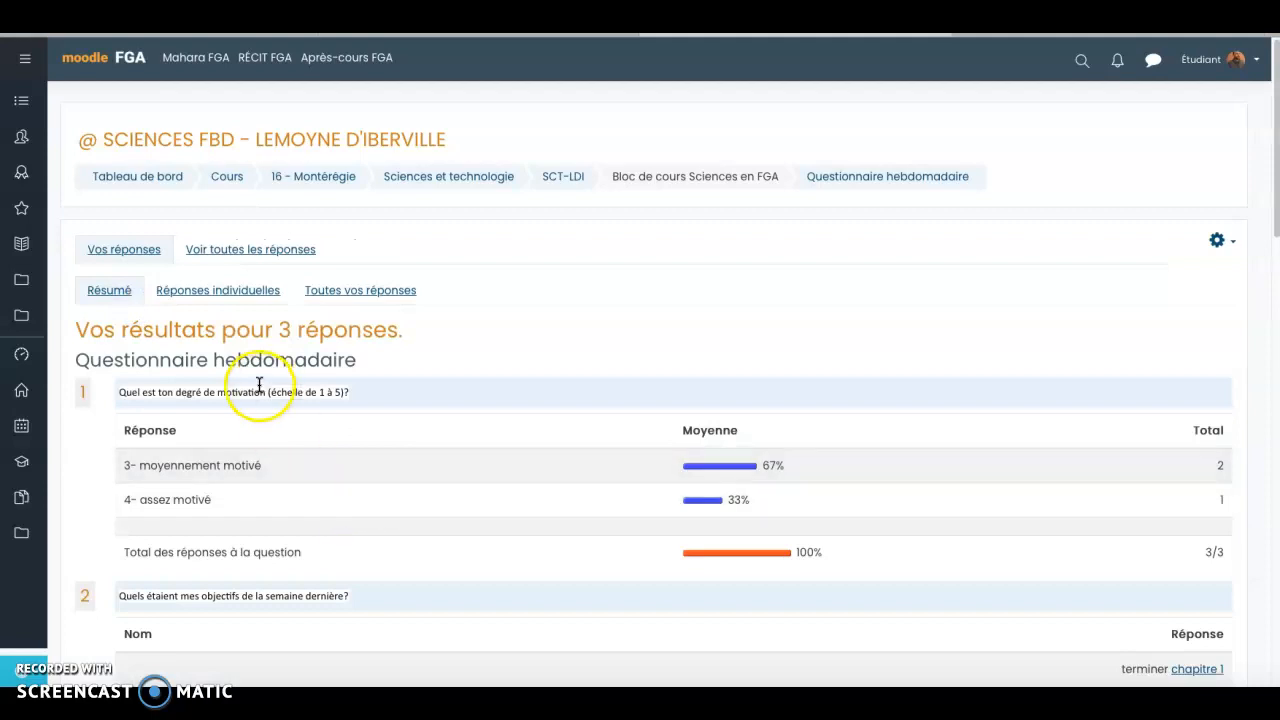
# Show the individual responses and read through the answers of response 3
pyautogui.click(229, 293)
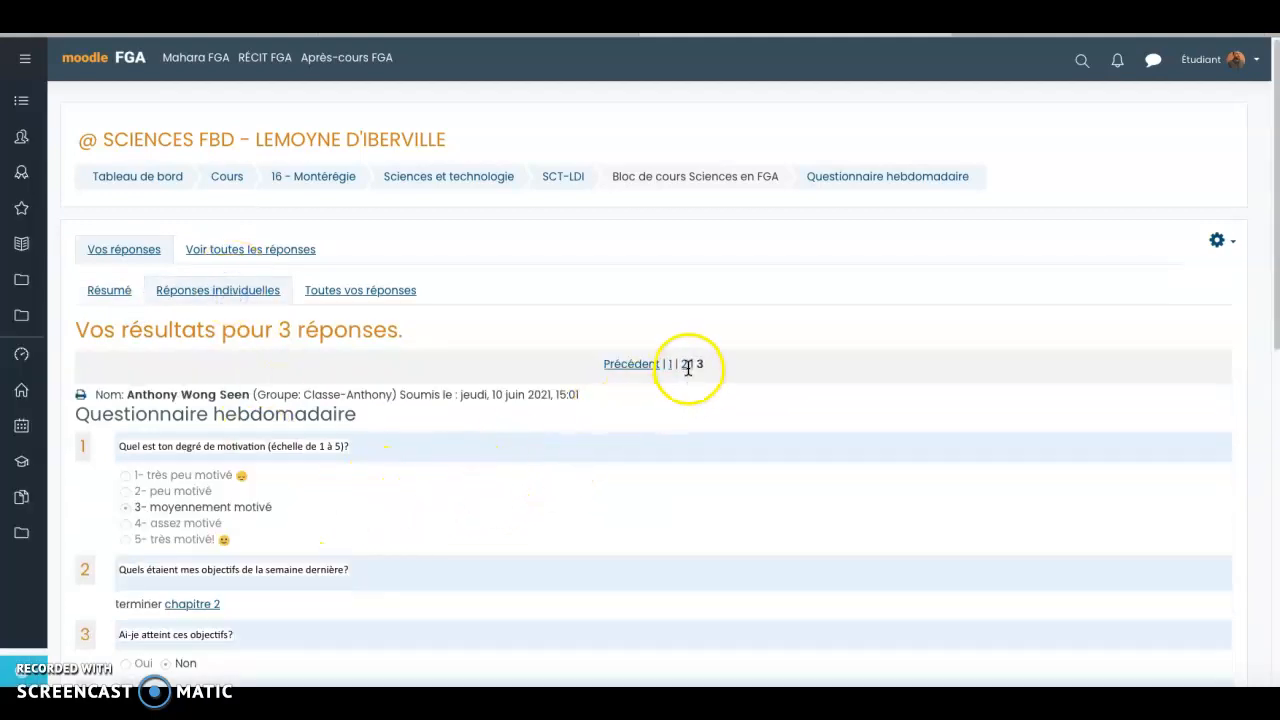
pyautogui.scroll(-1, 470, 456)
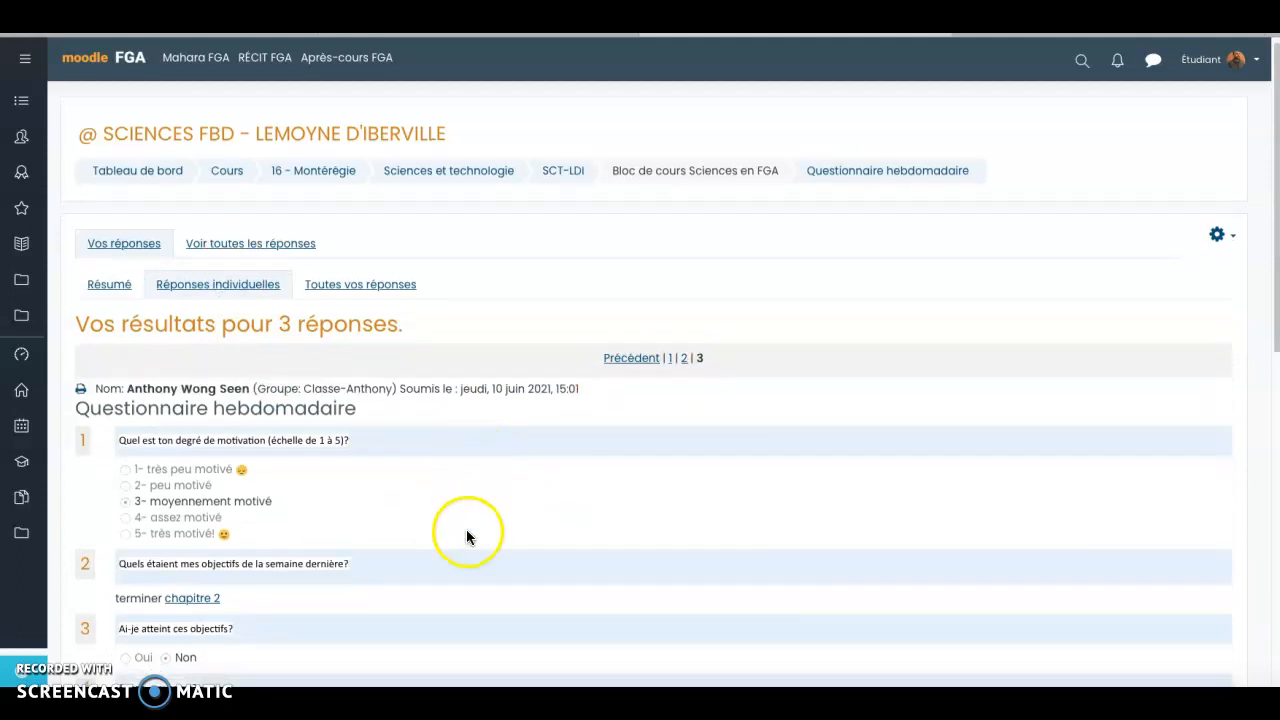
pyautogui.scroll(-3, 466, 537)
pyautogui.scroll(-2, 465, 535)
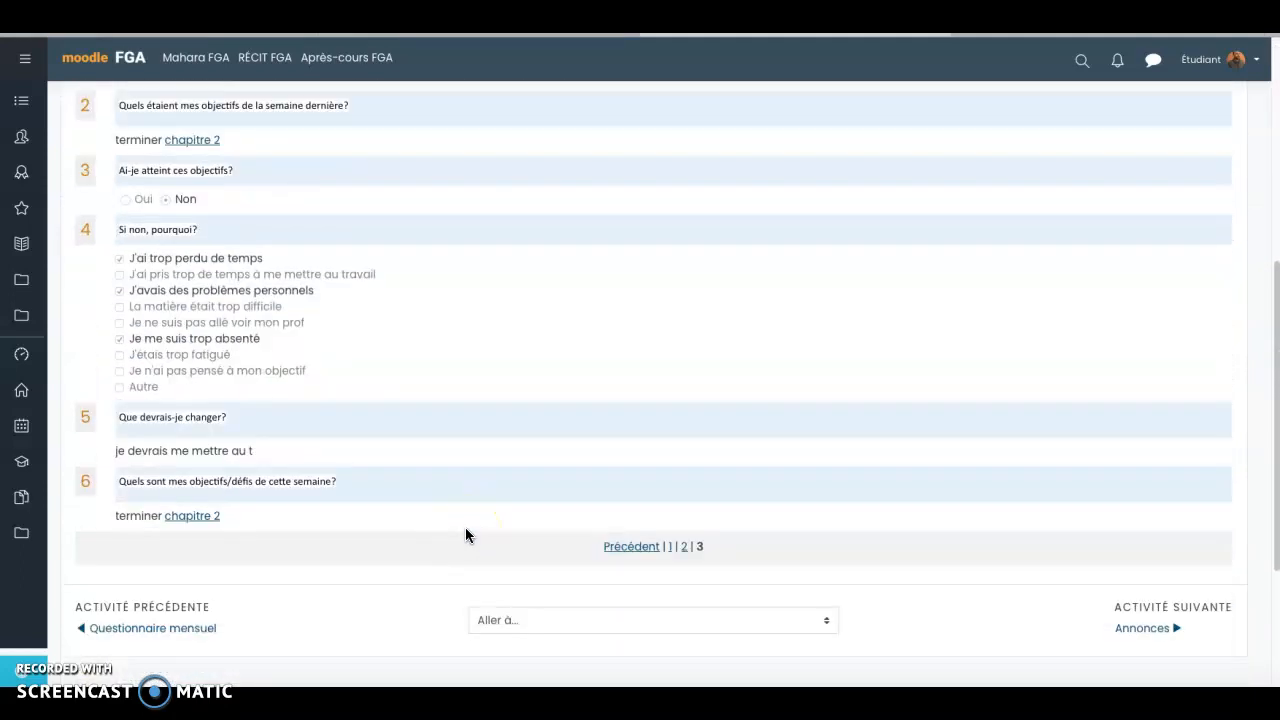
# Look at individual response 2, and at response 1 through to its last question
pyautogui.scroll(5, 465, 535)
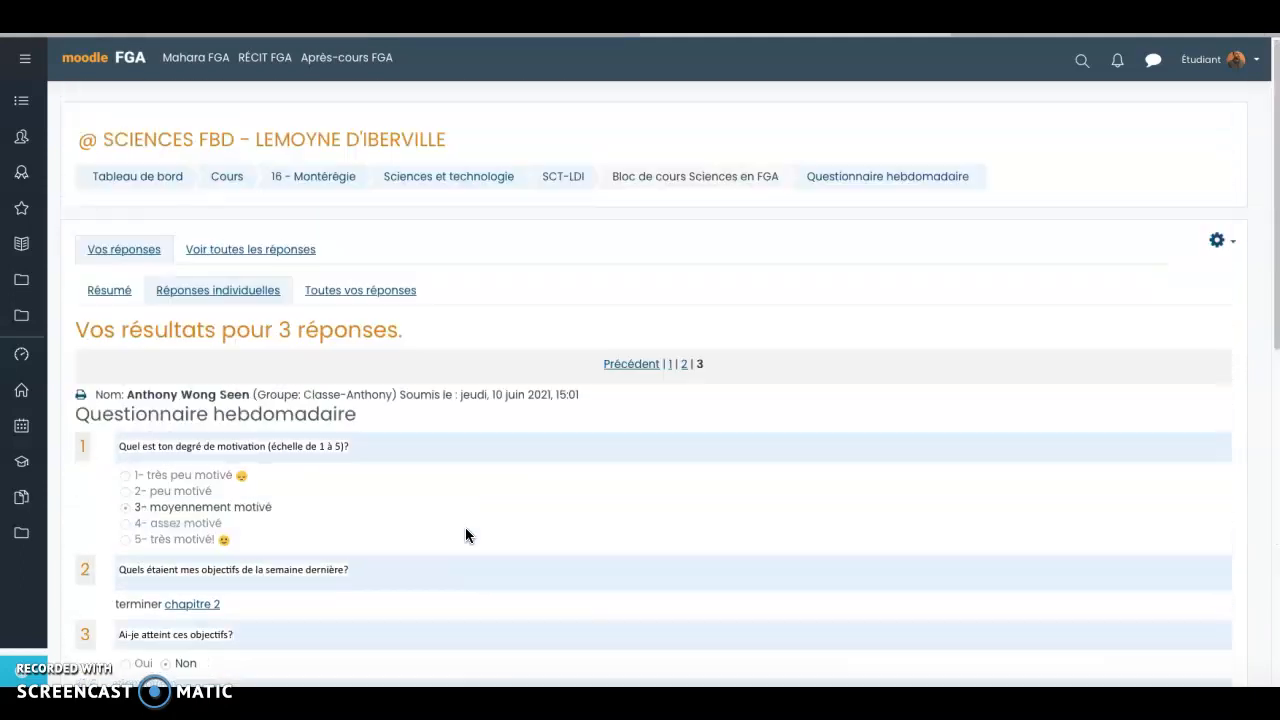
pyautogui.click(684, 366)
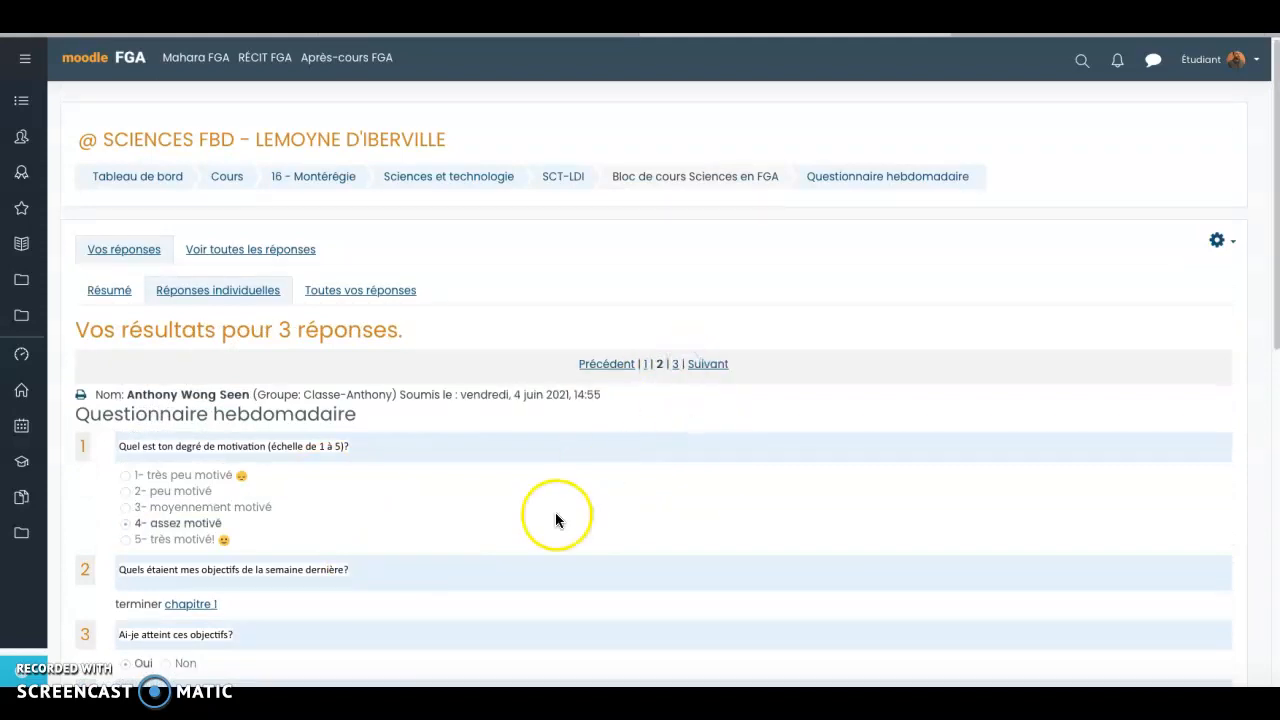
pyautogui.click(643, 365)
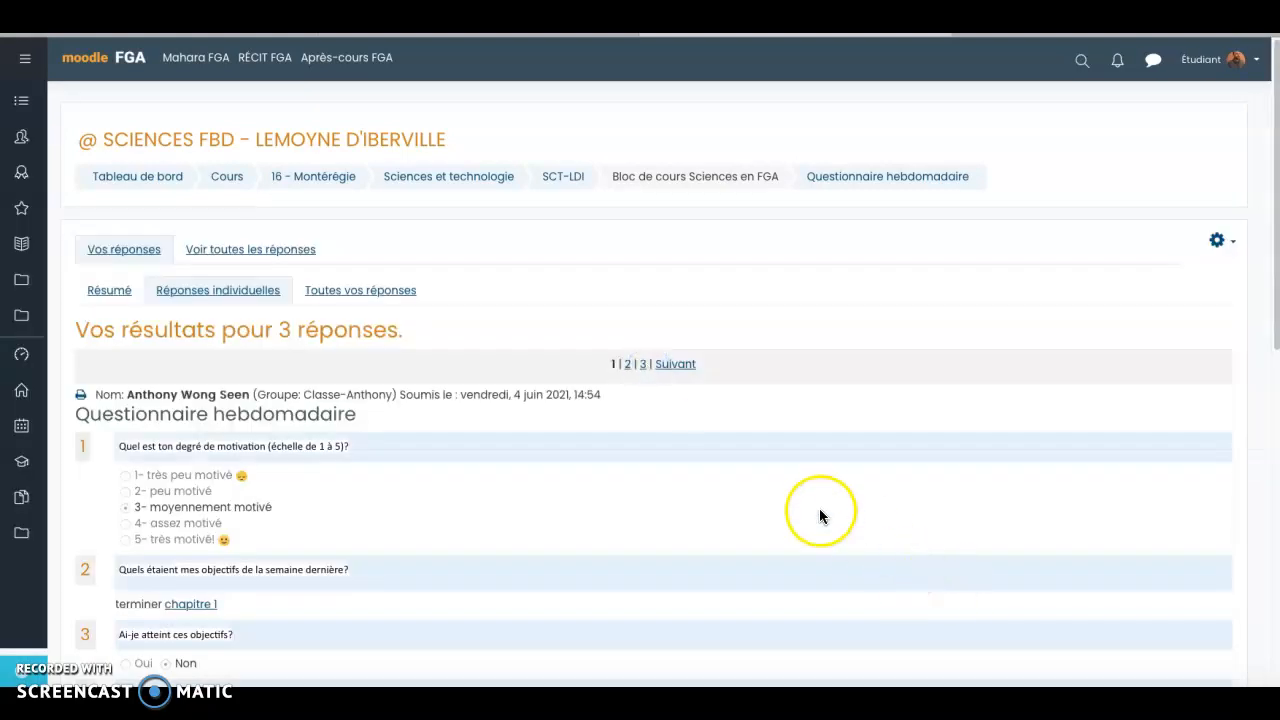
pyautogui.scroll(-5, 820, 510)
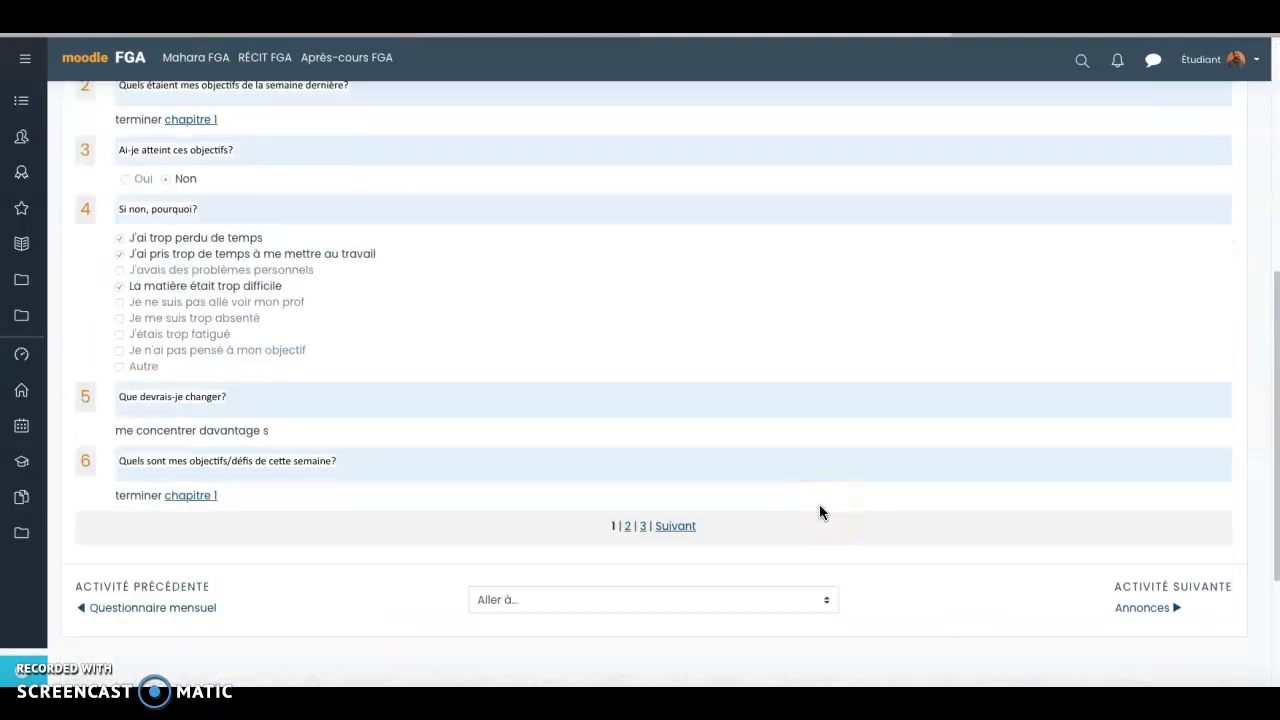
# Switch back from the student role to the normal role and return to the SCT-LDI course page
pyautogui.scroll(5, 819, 504)
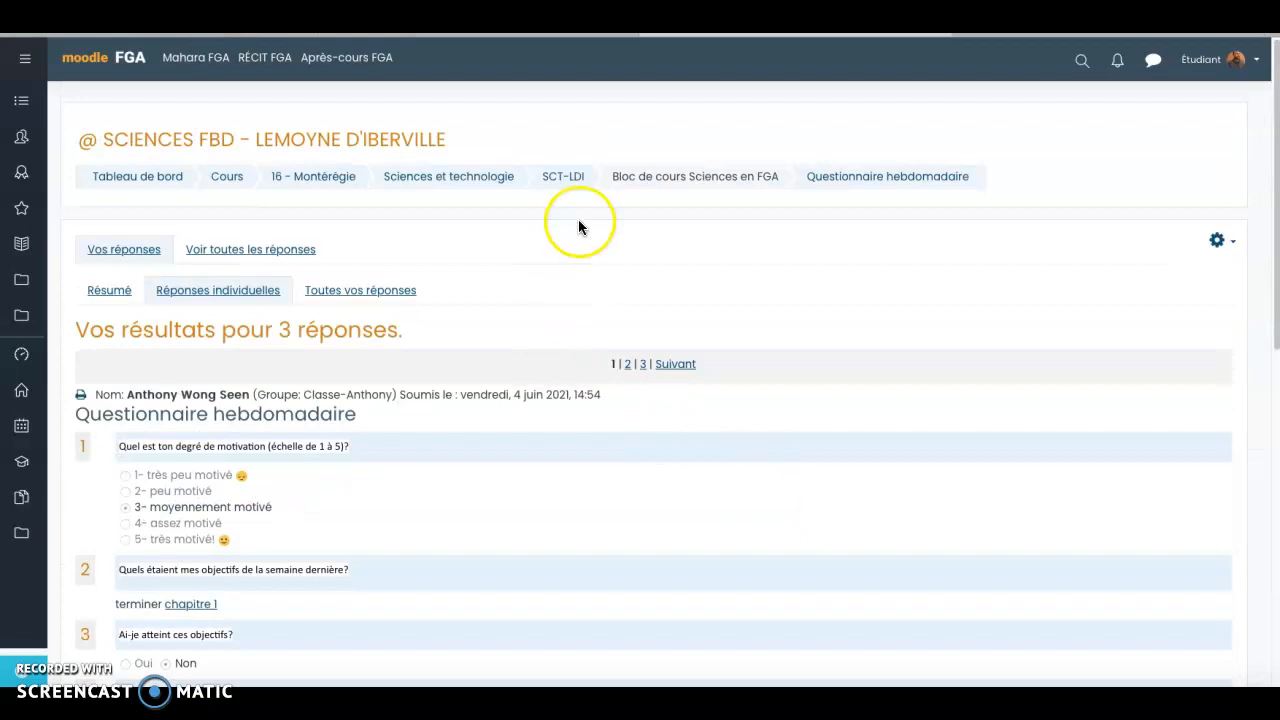
pyautogui.click(1245, 60)
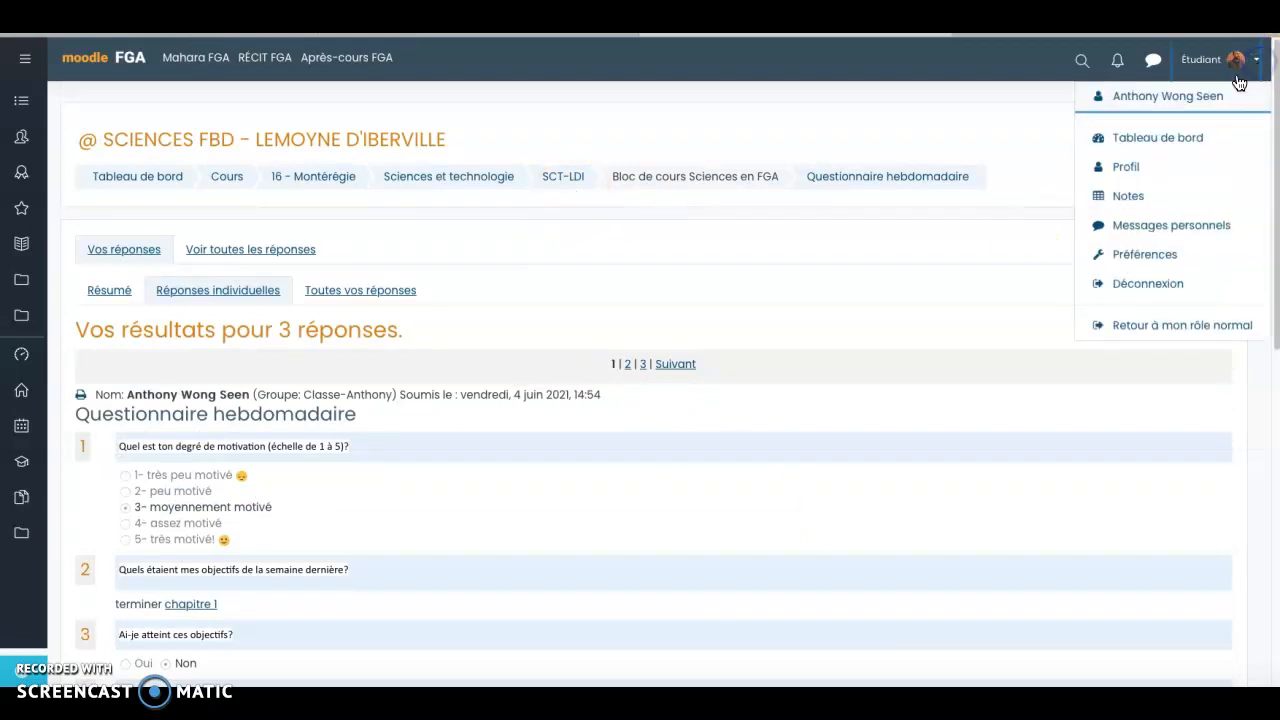
pyautogui.click(1135, 328)
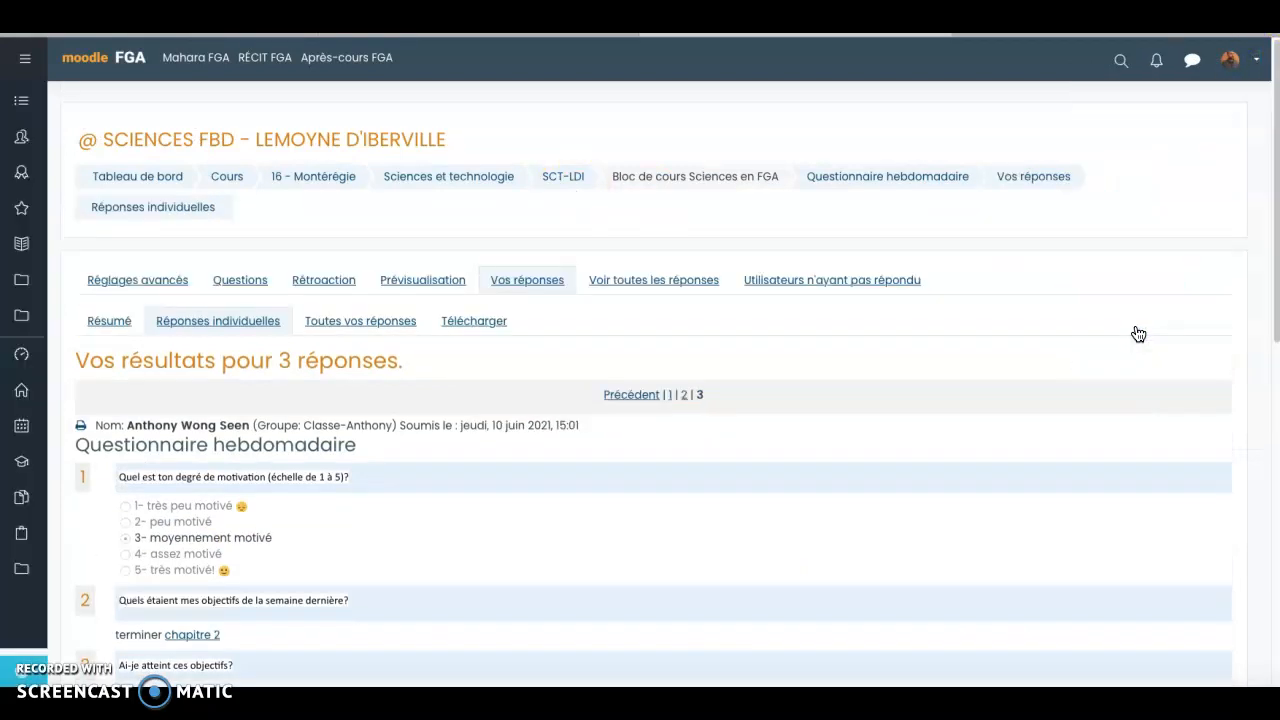
pyautogui.click(565, 184)
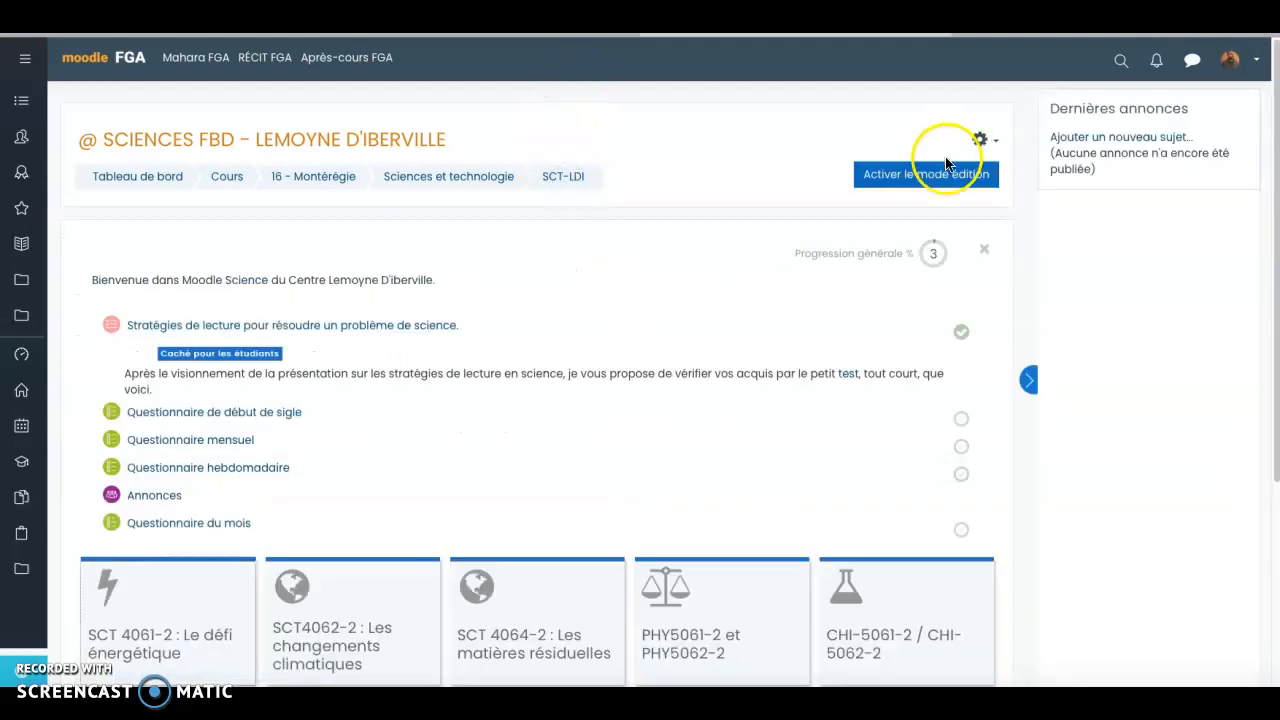
# Turn on editing for the course and add a Questionnaire activity to the introductory section
pyautogui.click(938, 175)
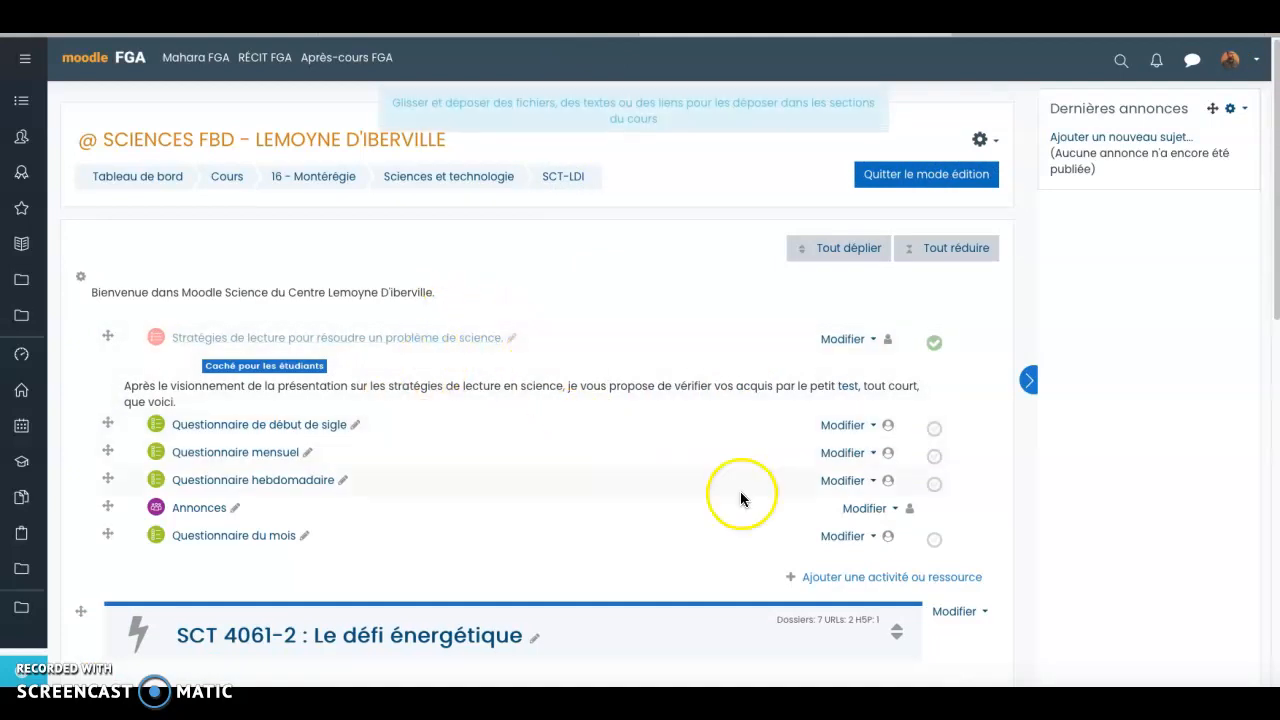
pyautogui.click(856, 584)
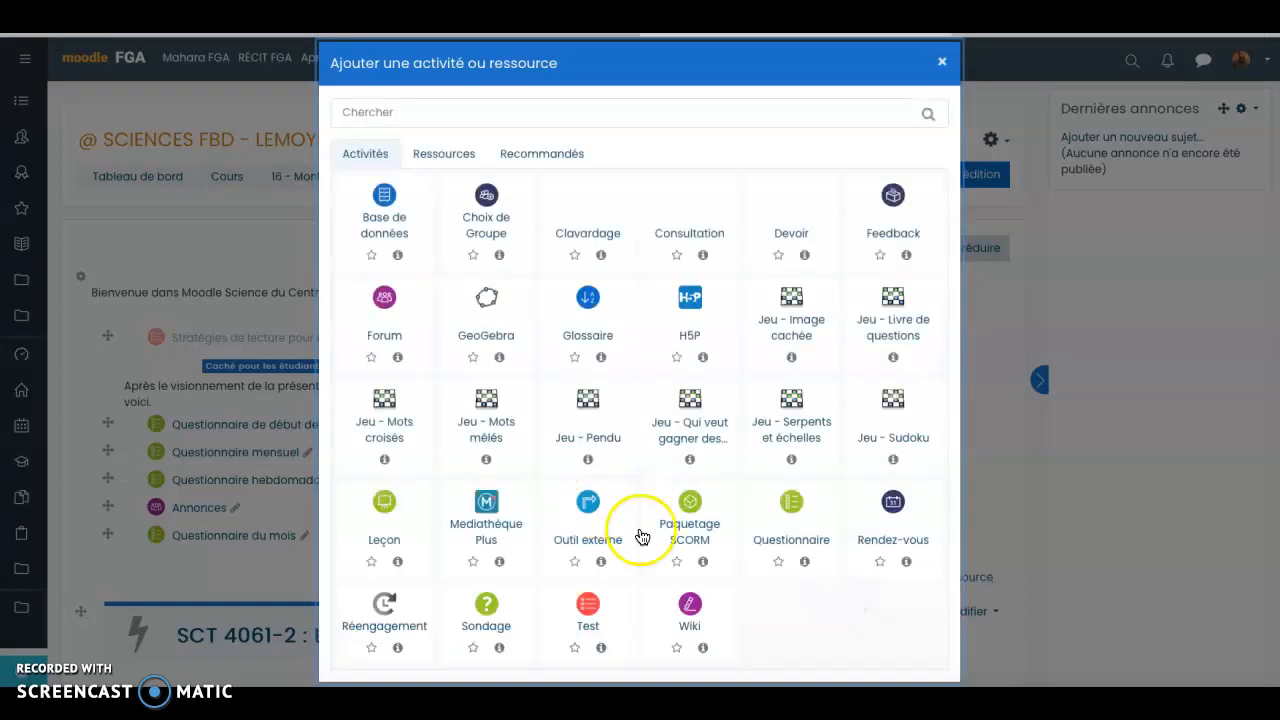
pyautogui.click(790, 505)
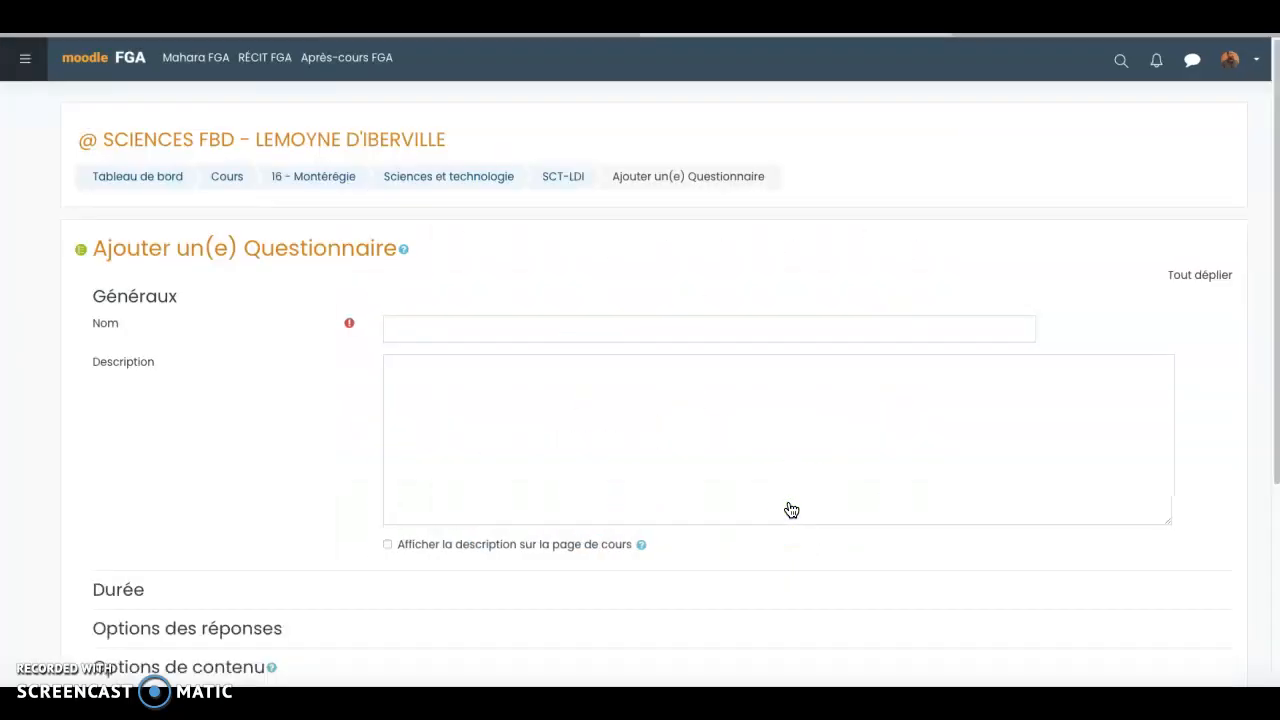
# Name the new questionnaire "autoévaluation quotidienne" and leave its description empty
pyautogui.click(434, 327)
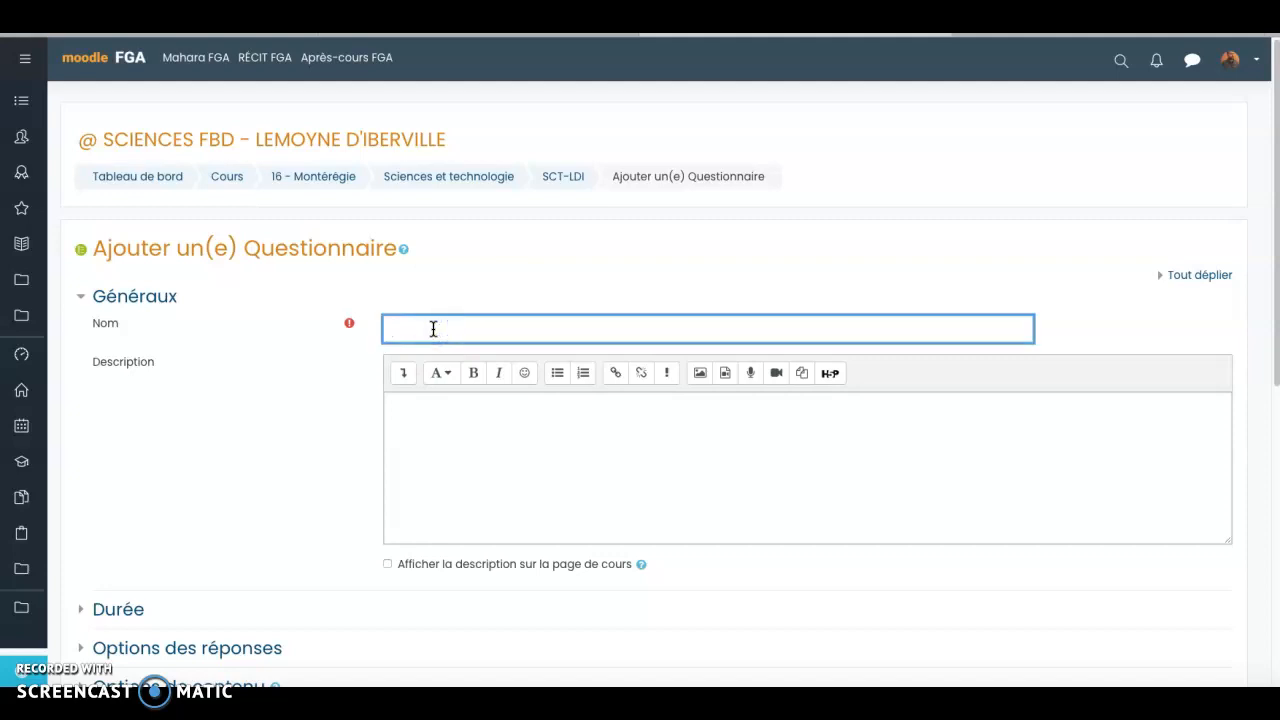
pyautogui.write('autoévaluation quotidienne')
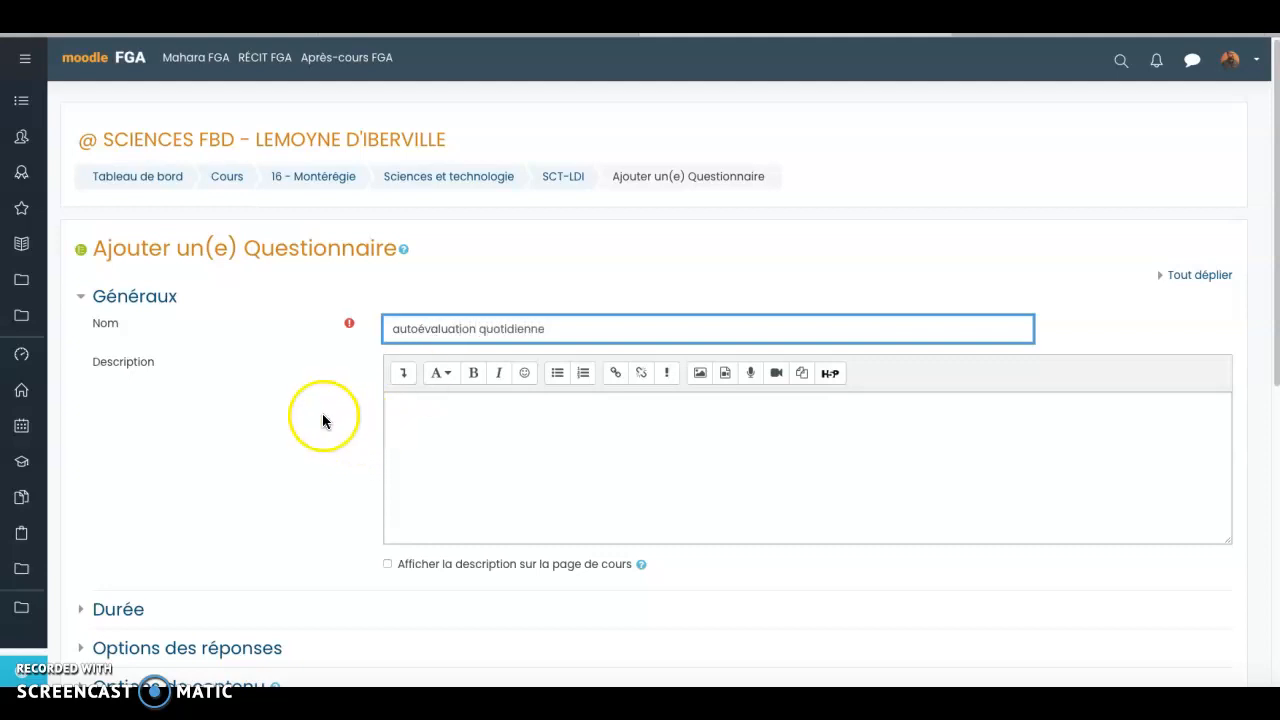
pyautogui.scroll(-1, 391, 410)
pyautogui.click(433, 398)
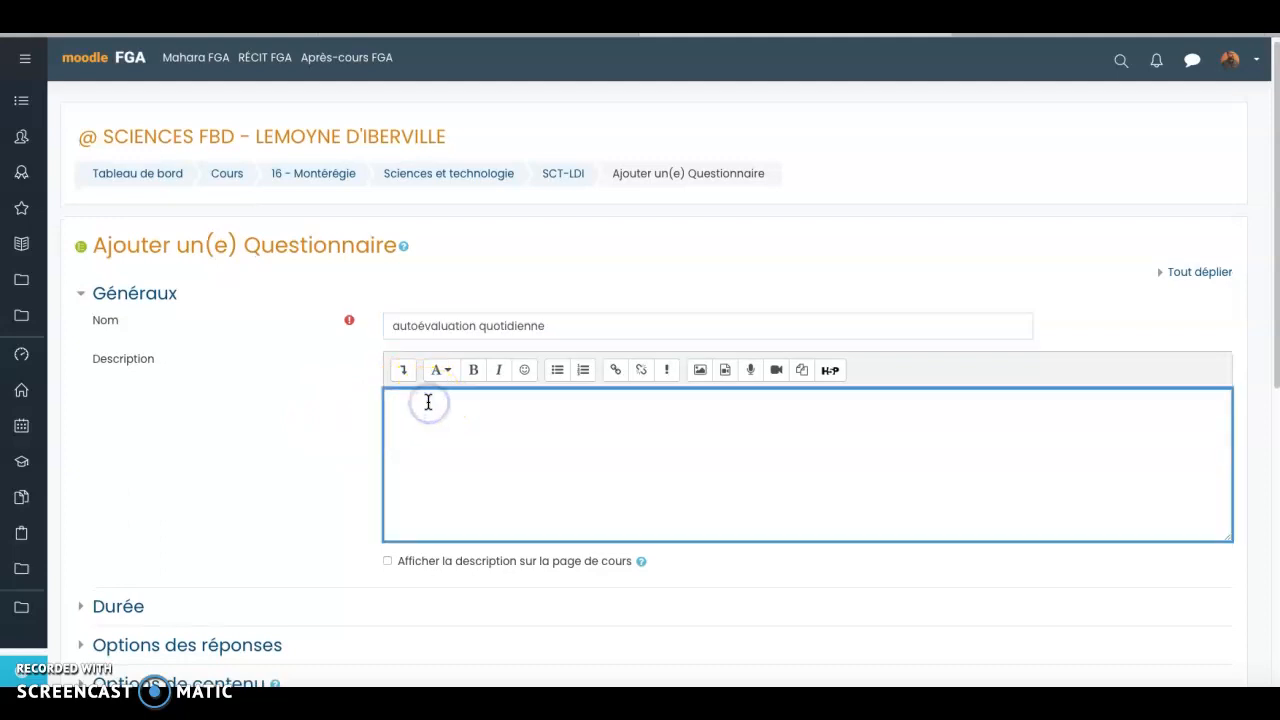
pyautogui.scroll(-2, 420, 404)
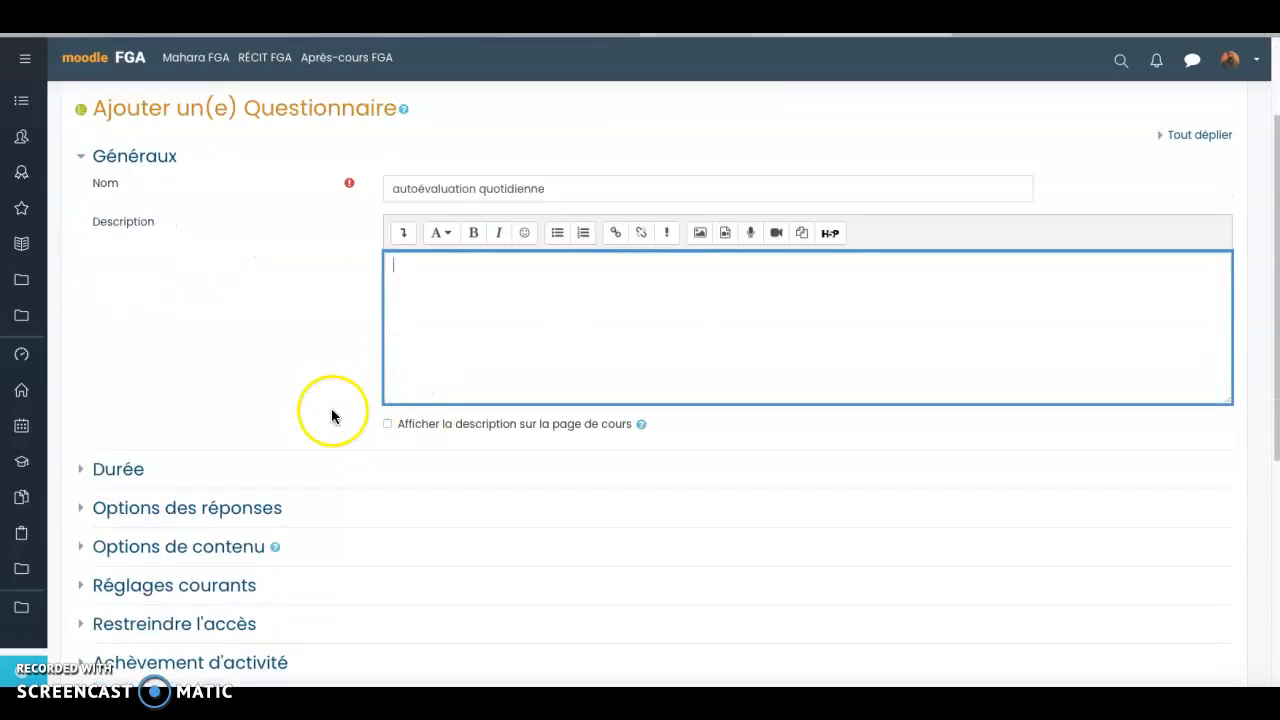
# Examine the Durée settings for the opening and closing dates of responses, then collapse them
pyautogui.click(84, 467)
pyautogui.scroll(-3, 128, 453)
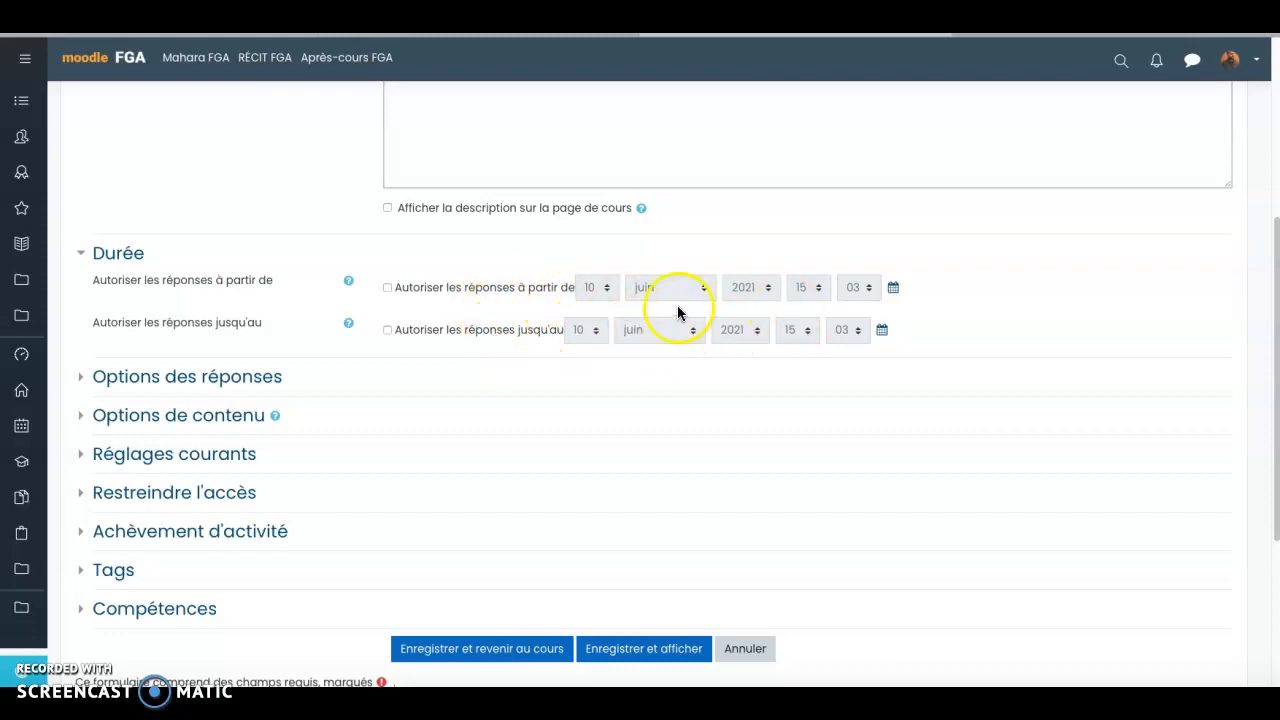
pyautogui.click(82, 258)
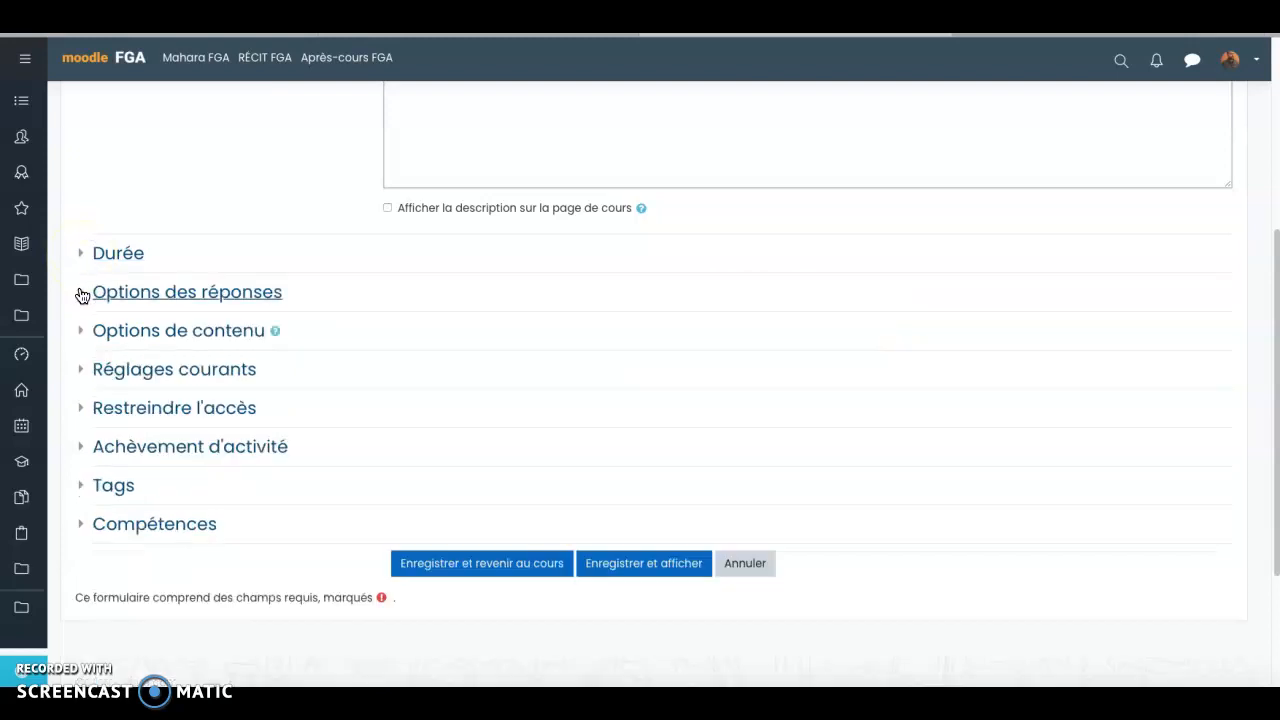
# Show the Options des réponses and look at the choices for how often students may respond, keeping "répondre un nombre illimité de fois"
pyautogui.click(80, 292)
pyautogui.scroll(-3, 180, 429)
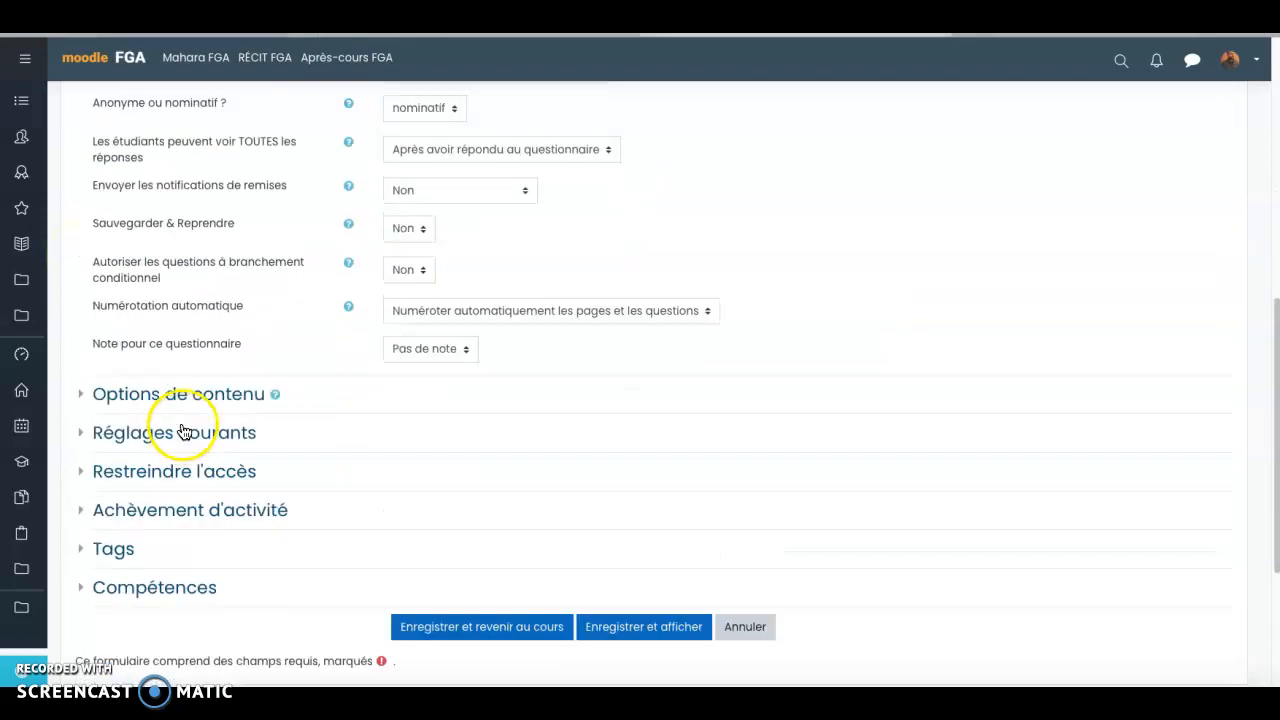
pyautogui.scroll(2, 270, 351)
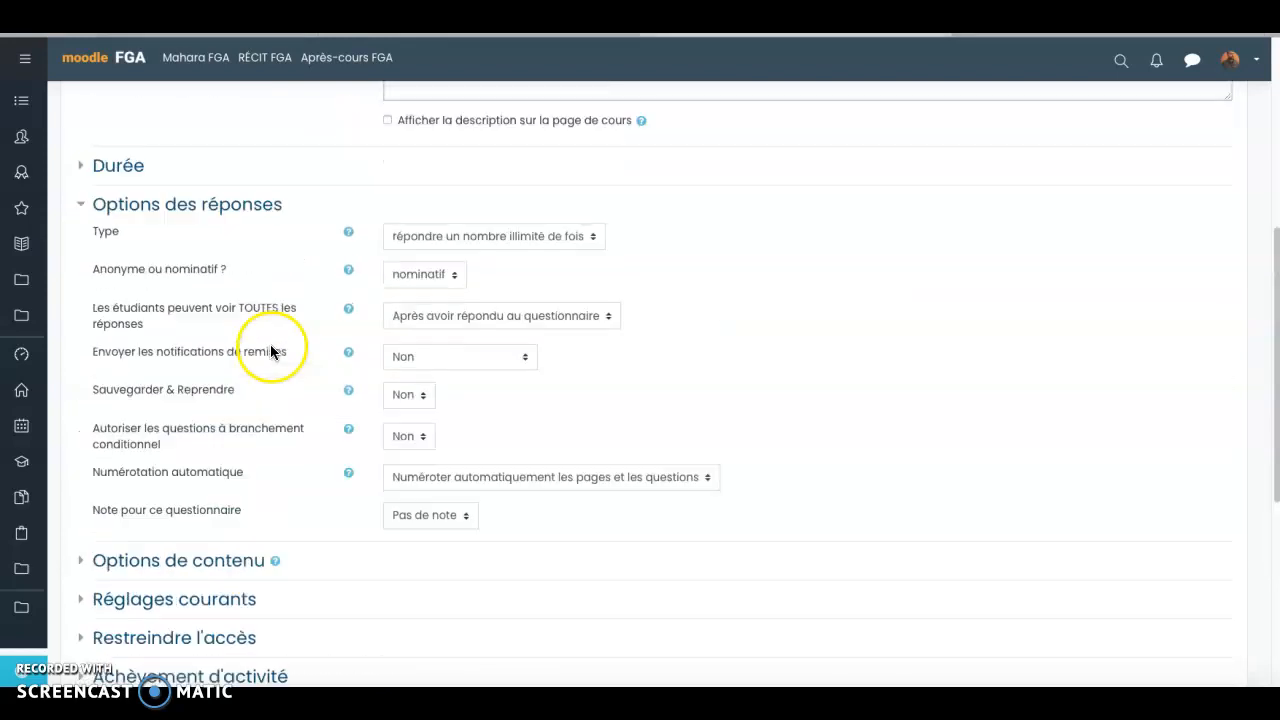
pyautogui.click(454, 242)
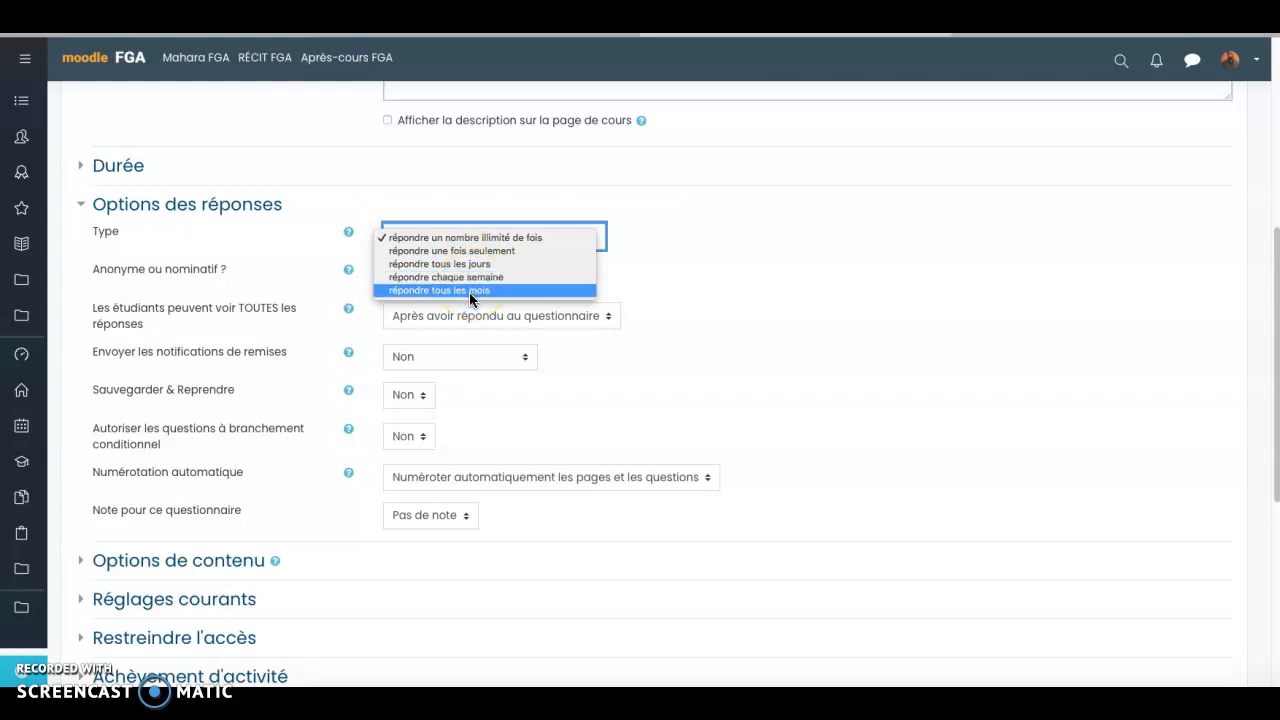
pyautogui.click(720, 280)
# Review the choices for anonymity and for students seeing all responses, keeping "nominatif" and "Après avoir répondu au questionnaire", and read the remaining response options
pyautogui.click(420, 279)
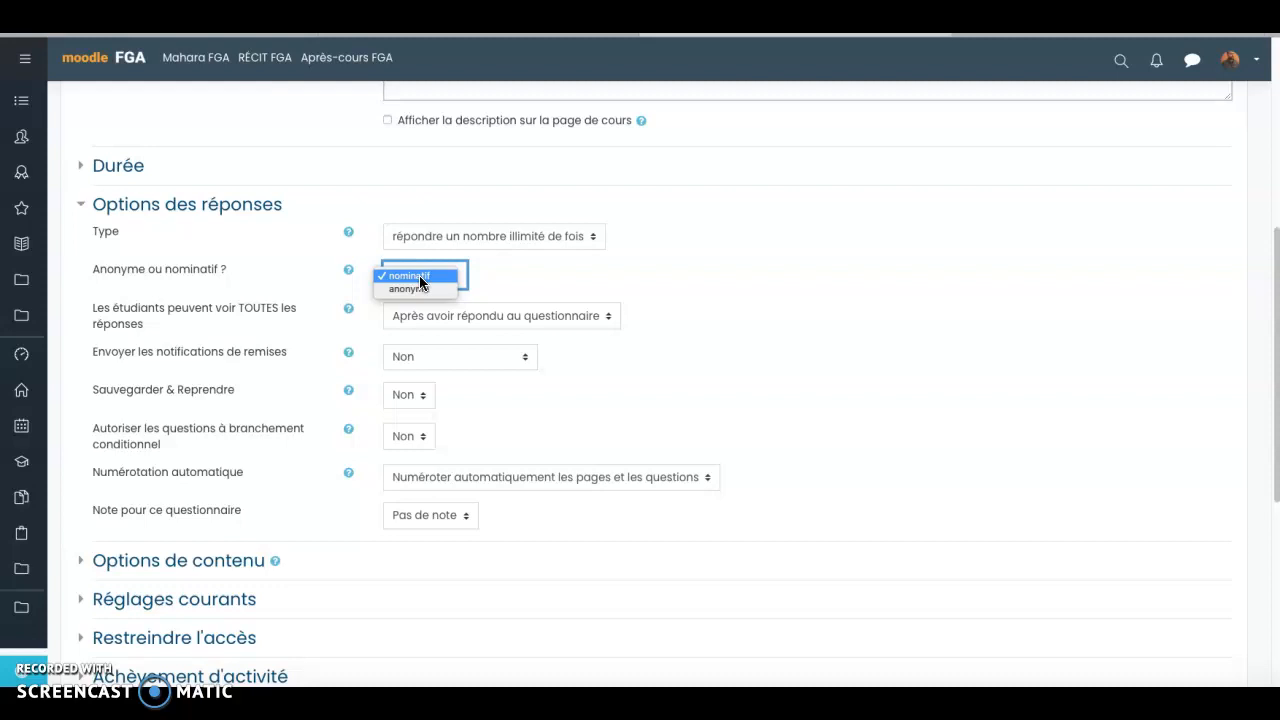
pyautogui.click(420, 279)
pyautogui.click(599, 292)
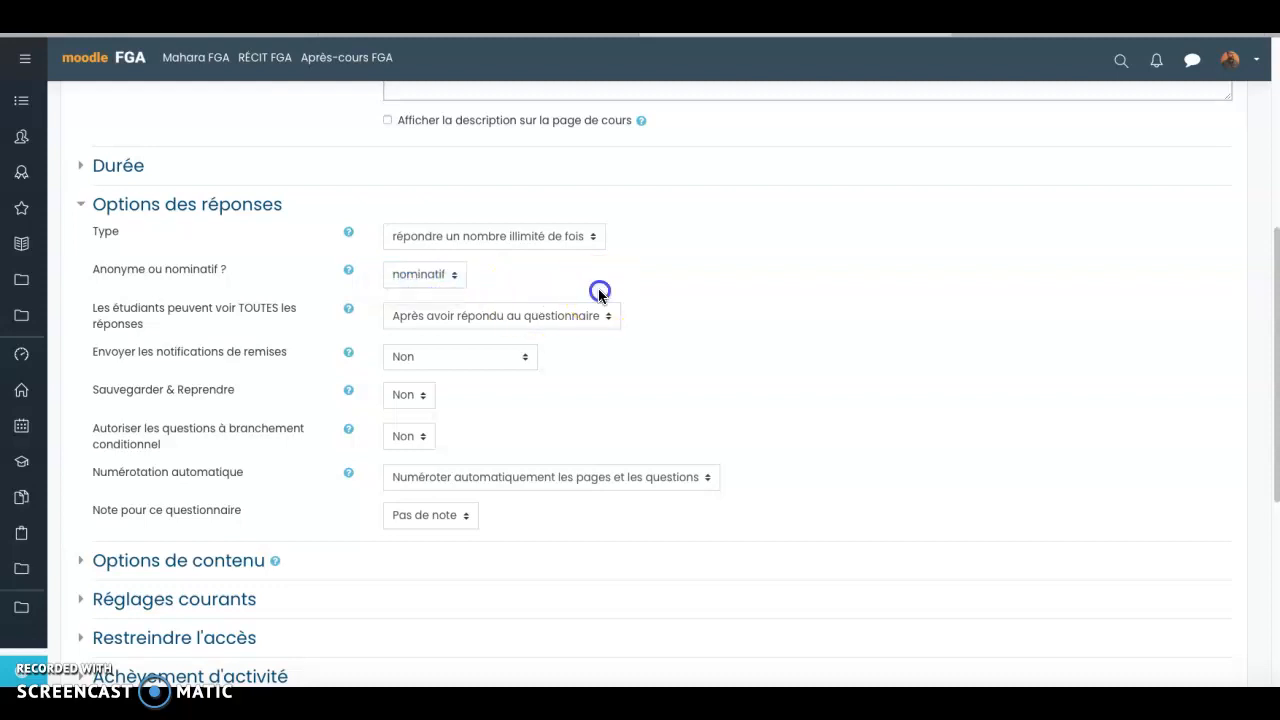
pyautogui.scroll(-1, 696, 377)
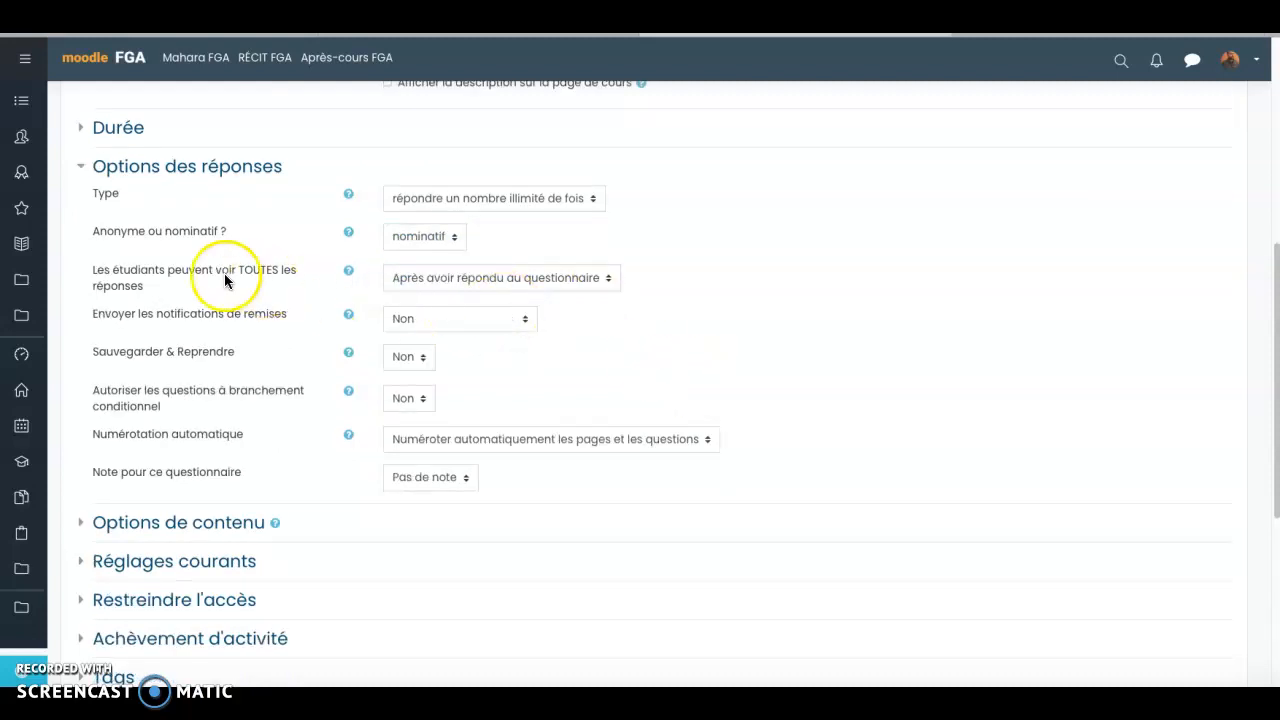
pyautogui.click(470, 279)
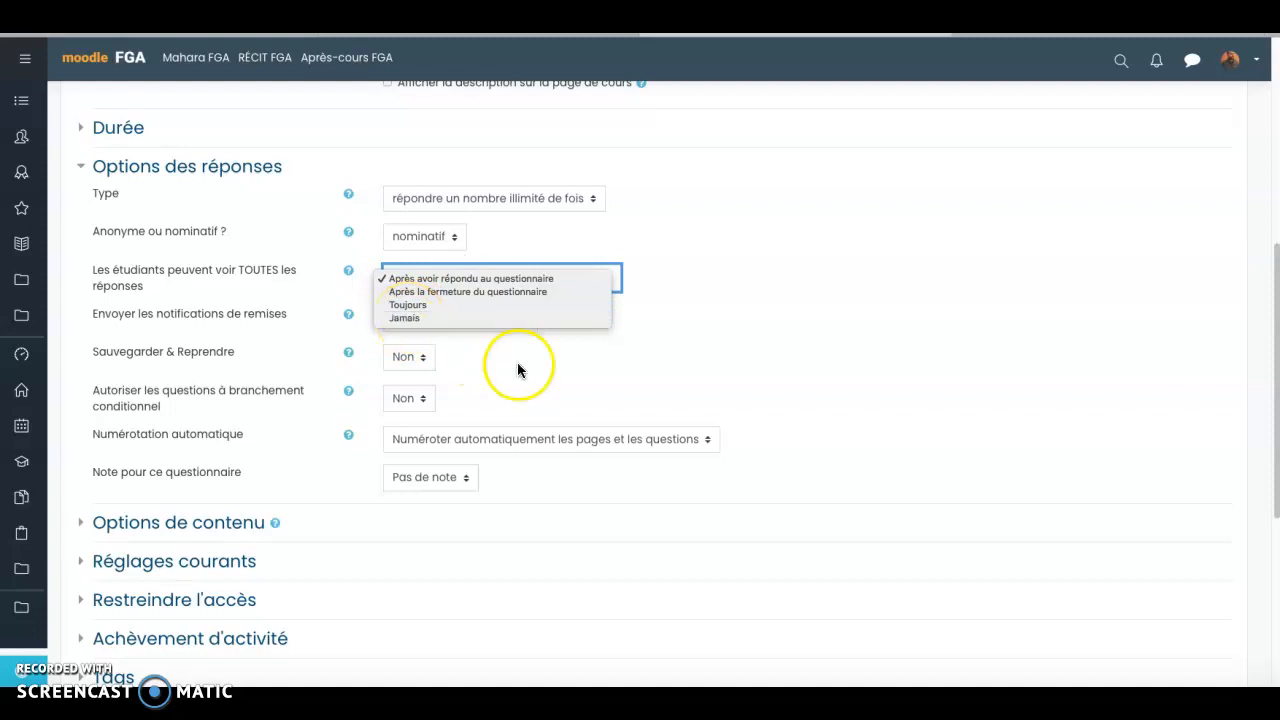
pyautogui.click(543, 372)
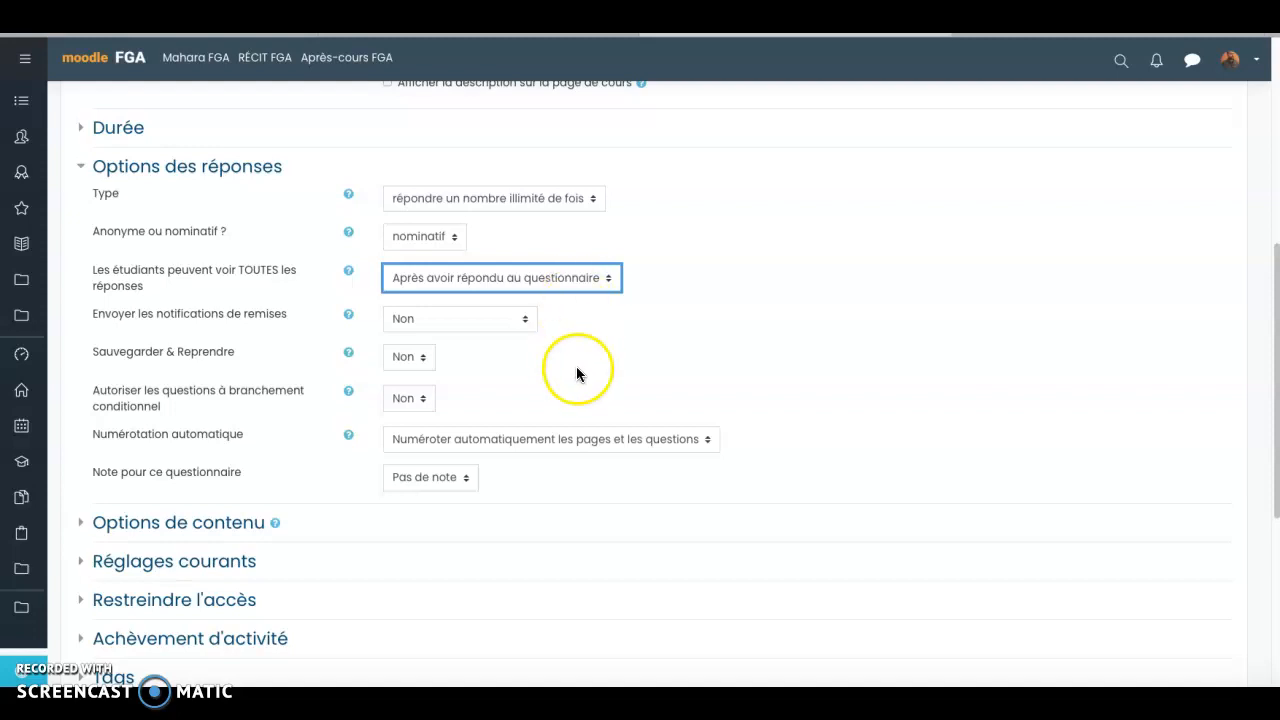
pyautogui.scroll(-1, 576, 367)
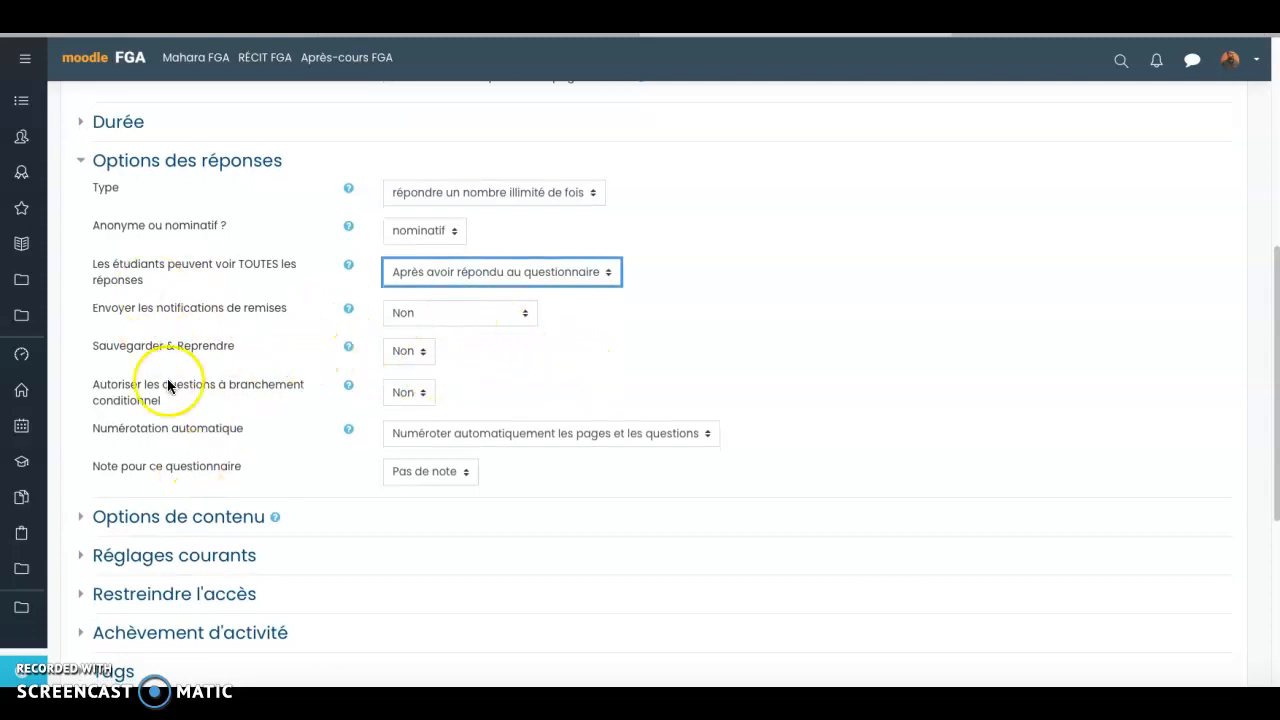
pyautogui.scroll(-1, 360, 470)
pyautogui.scroll(-2, 358, 462)
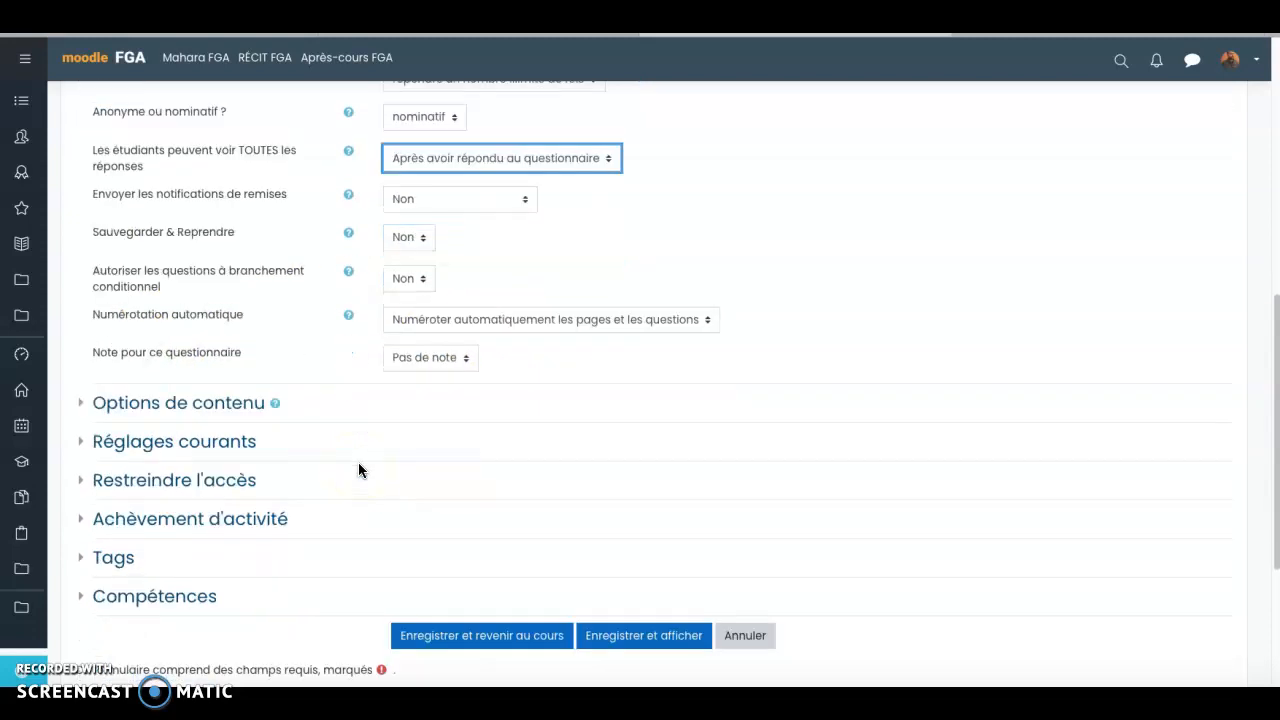
# Show the Options de contenu and examine the choices for creating a new questionnaire, copying an existing one or copying a model
pyautogui.click(82, 399)
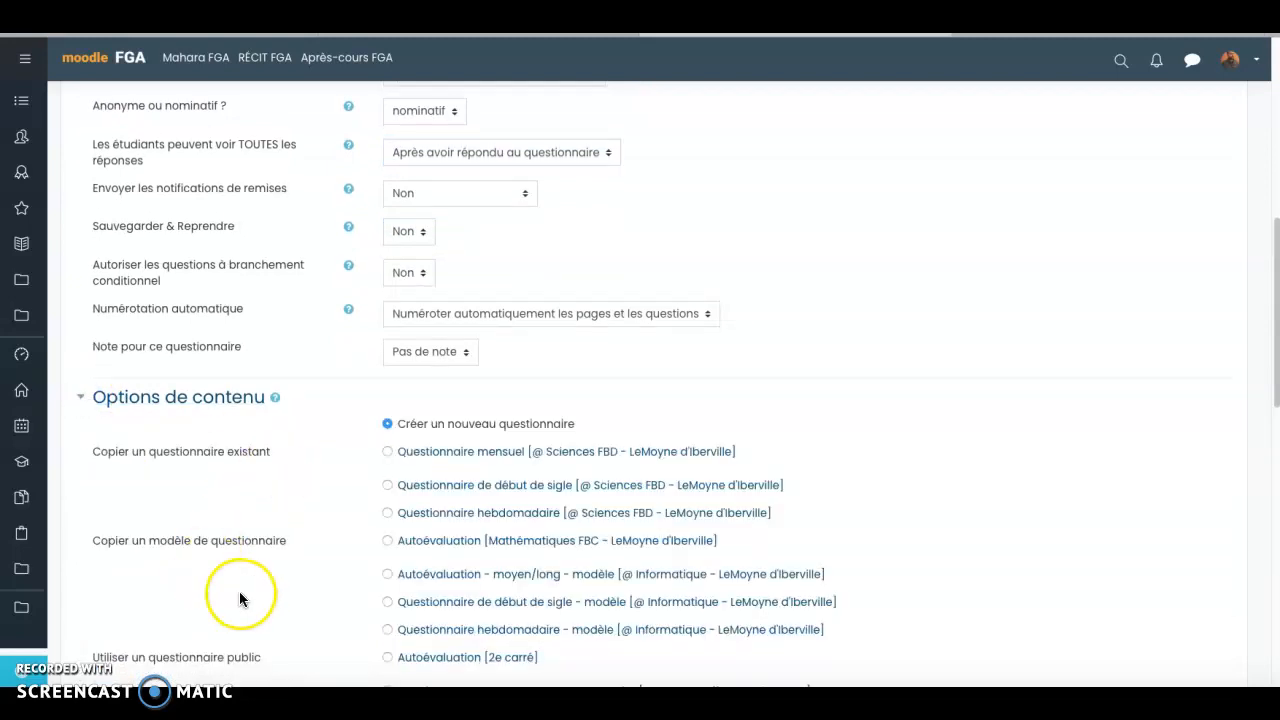
pyautogui.scroll(-4, 239, 598)
pyautogui.scroll(-1, 239, 598)
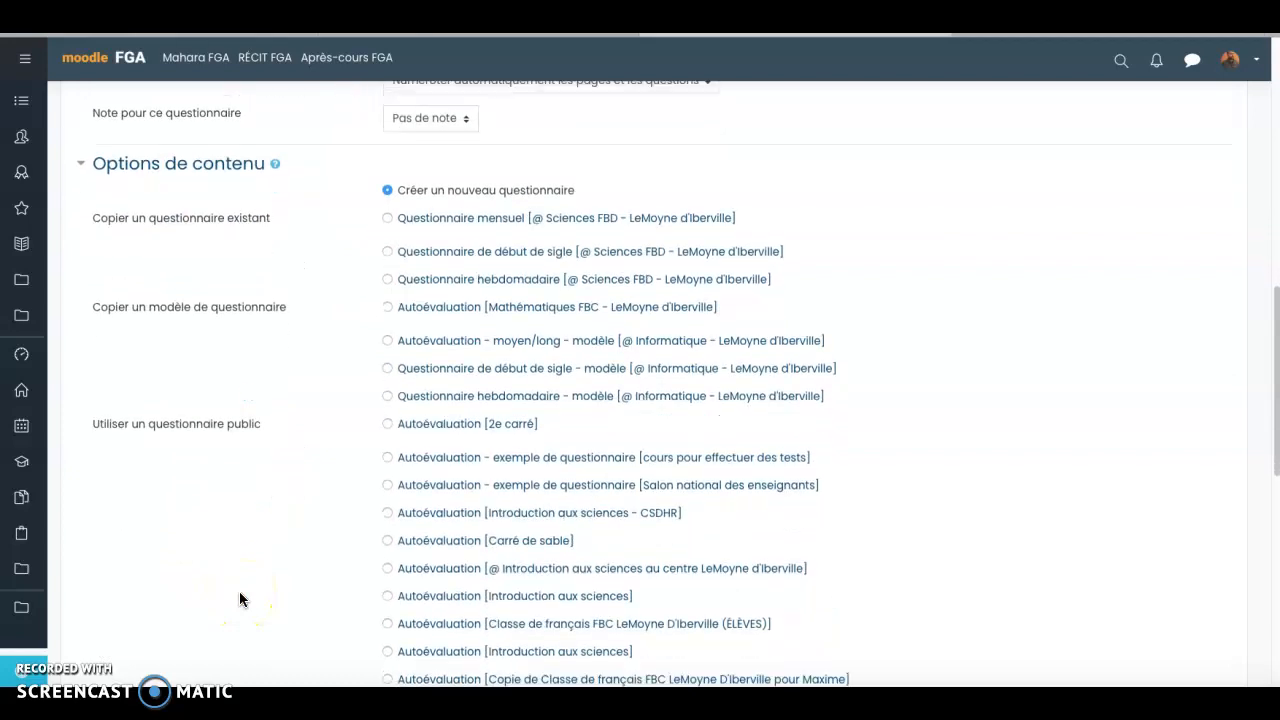
pyautogui.scroll(-1, 239, 598)
pyautogui.click(250, 461)
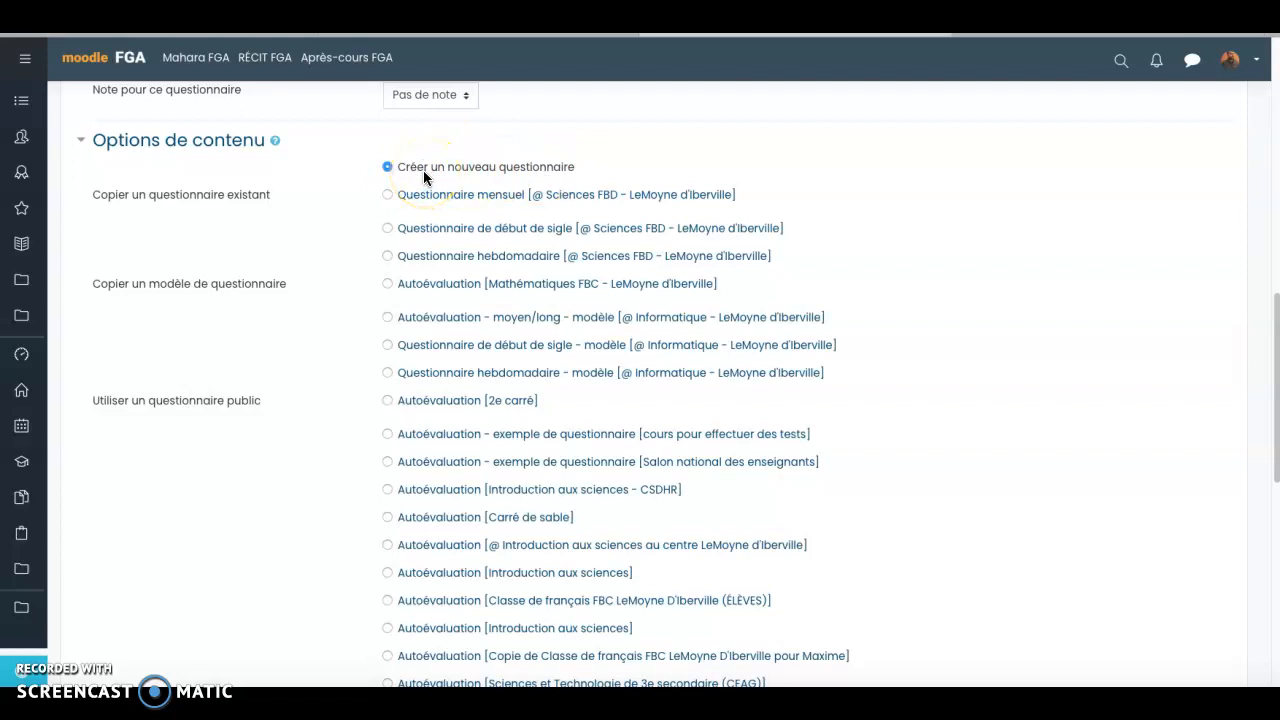
pyautogui.scroll(-1, 307, 218)
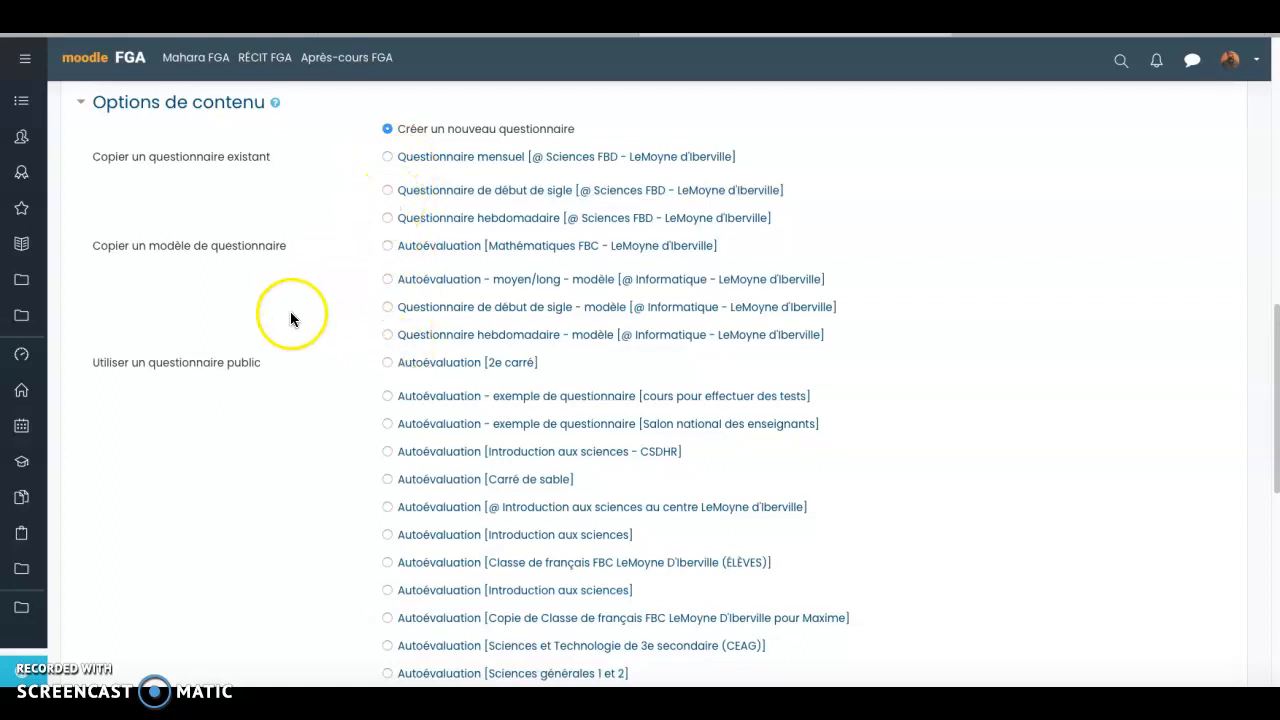
pyautogui.scroll(-1, 371, 300)
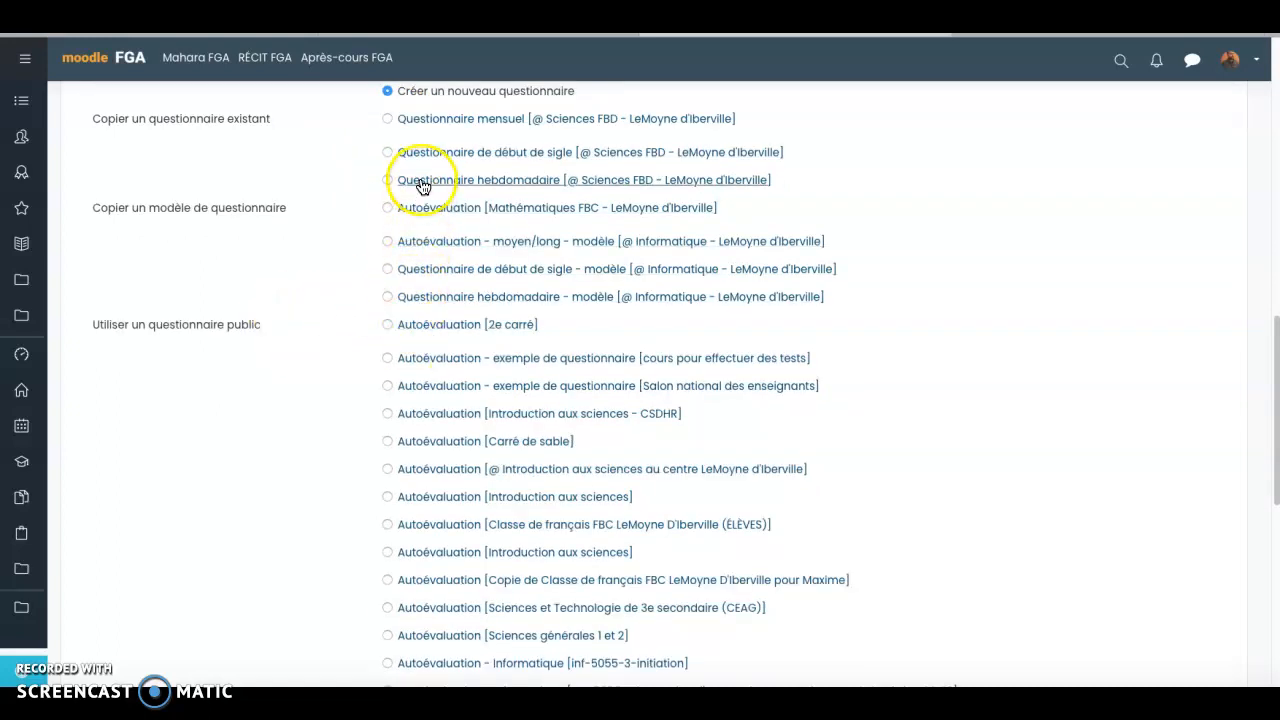
pyautogui.scroll(1, 418, 160)
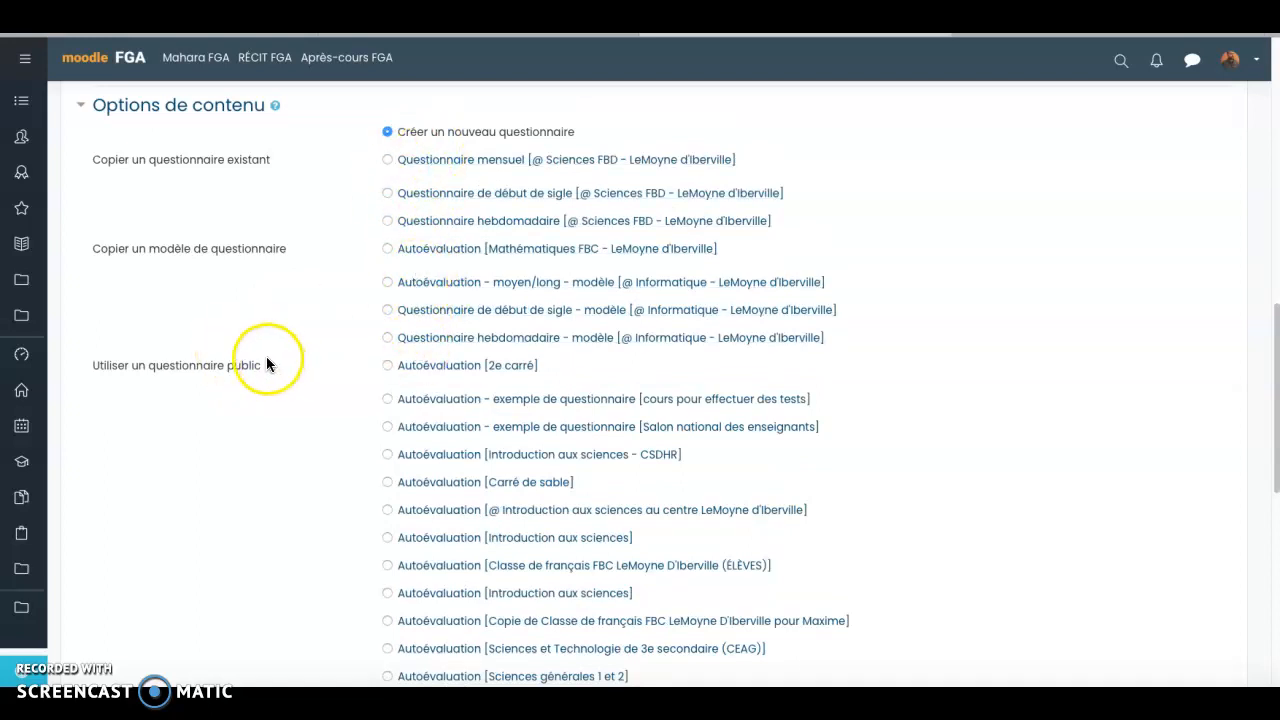
# Look through the public questionnaires and choose to copy the model Autoévaluation [Mathématiques FBC - LeMoyne d'Iberville]
pyautogui.scroll(-3, 266, 358)
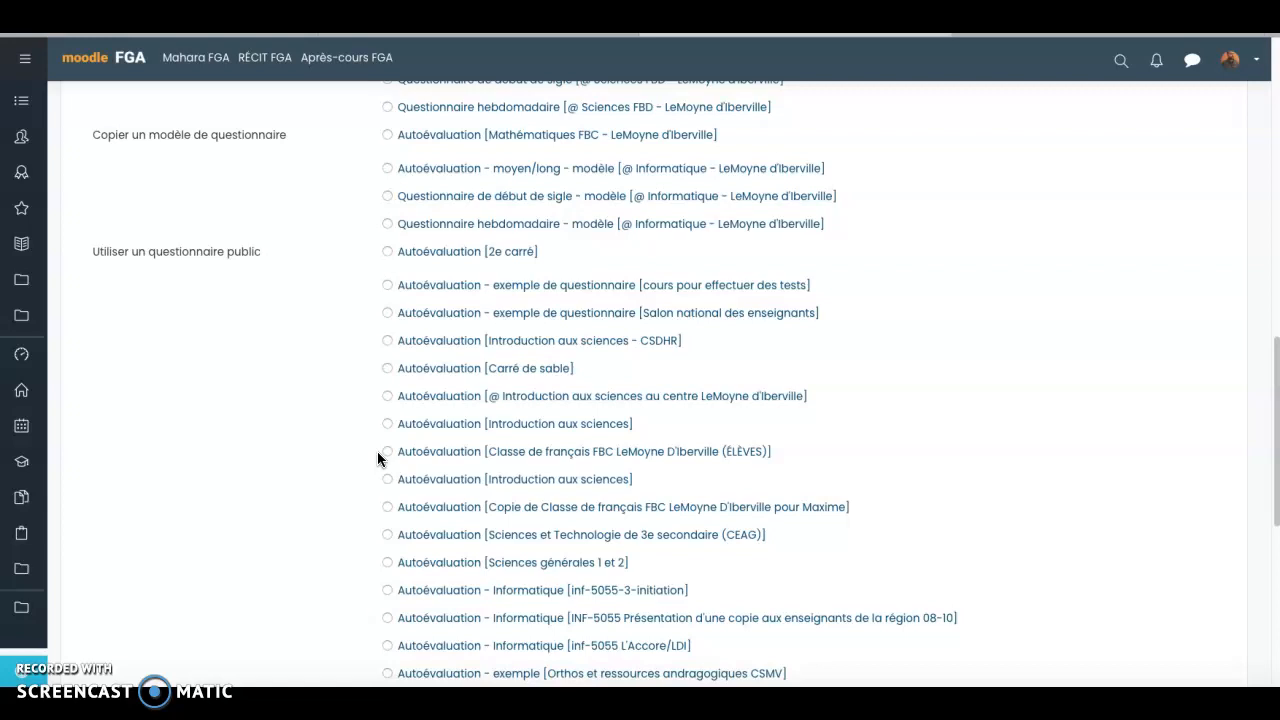
pyautogui.scroll(-1, 268, 437)
pyautogui.scroll(-2, 268, 437)
pyautogui.scroll(6, 268, 437)
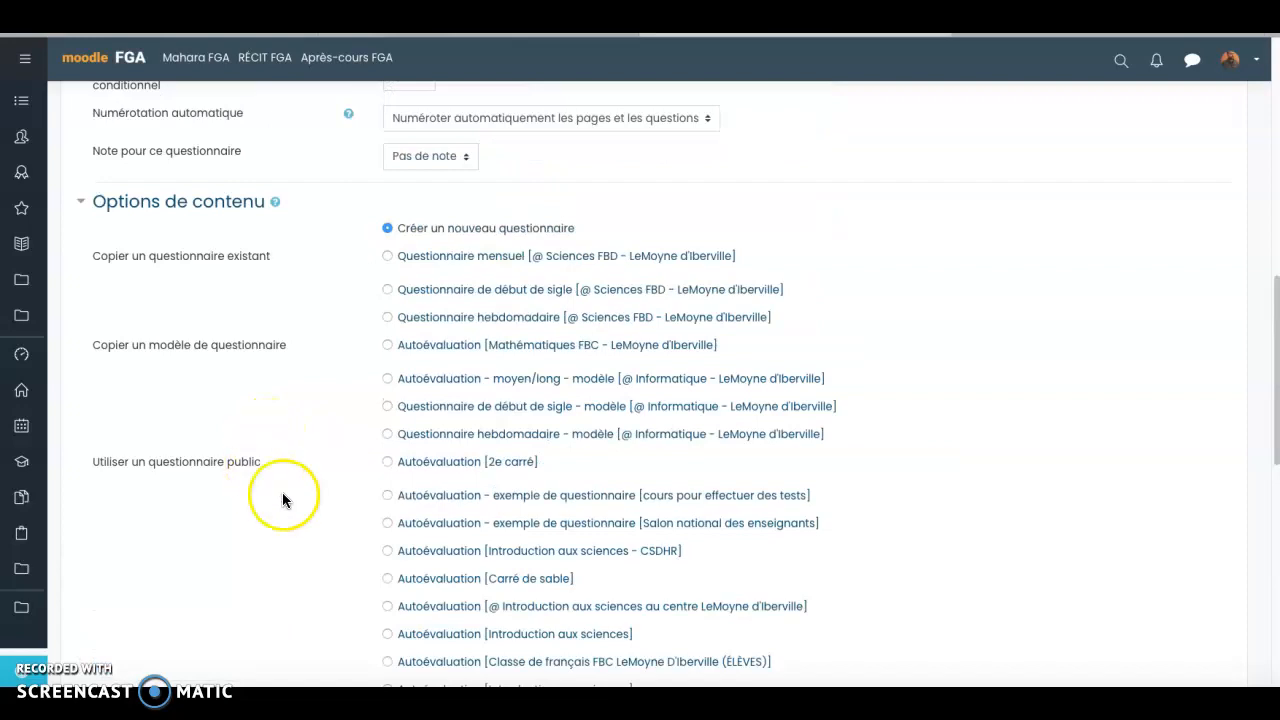
pyautogui.click(387, 344)
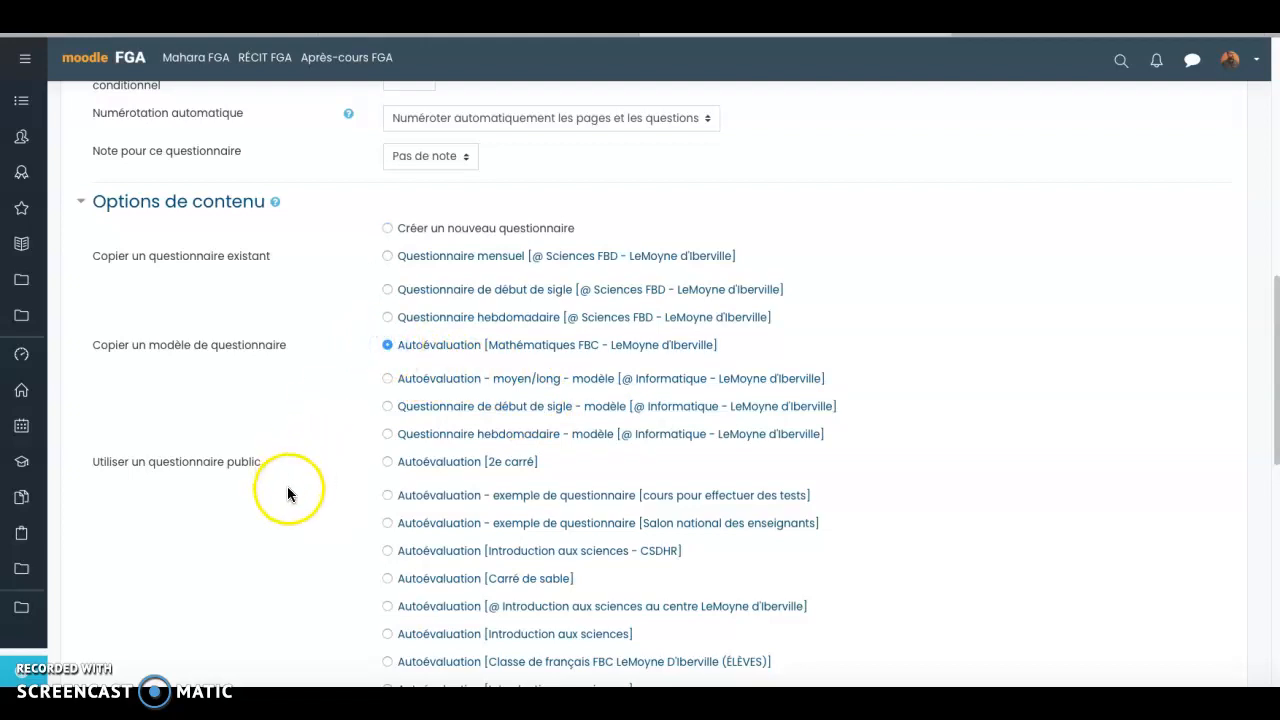
# Look at the Réglages courants for availability and group mode, then collapse them
pyautogui.scroll(-10, 287, 542)
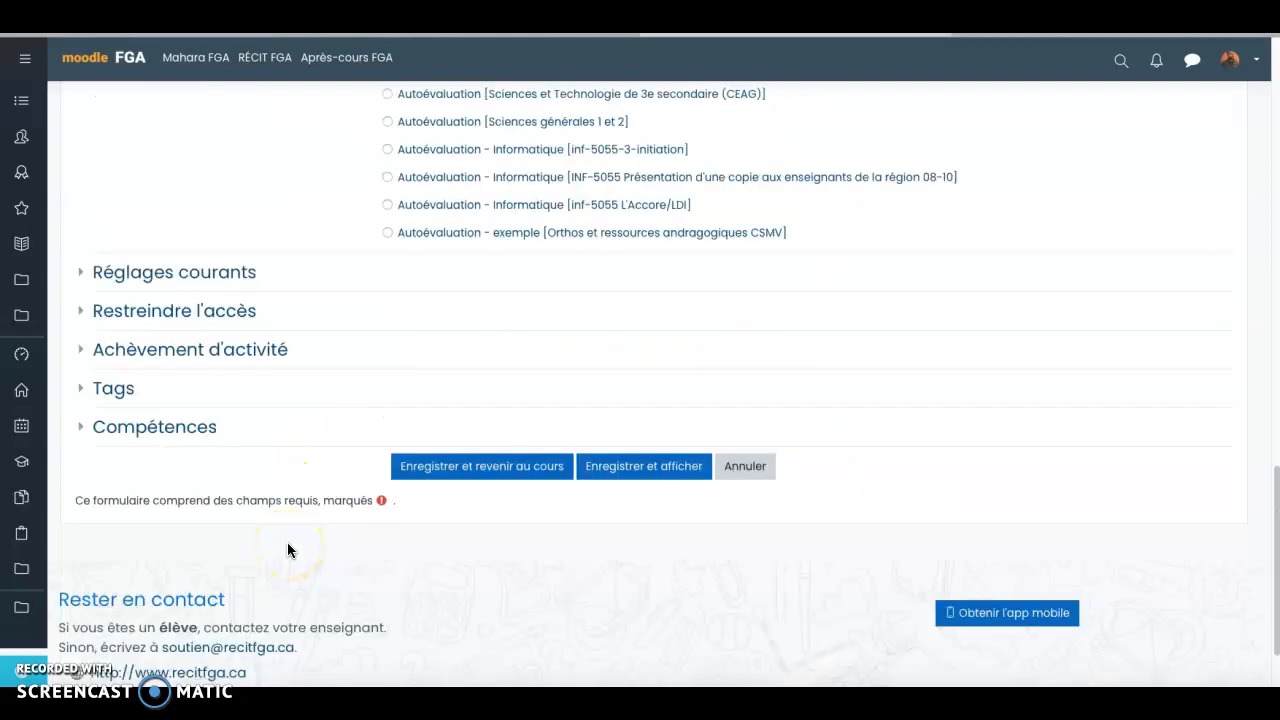
pyautogui.click(85, 273)
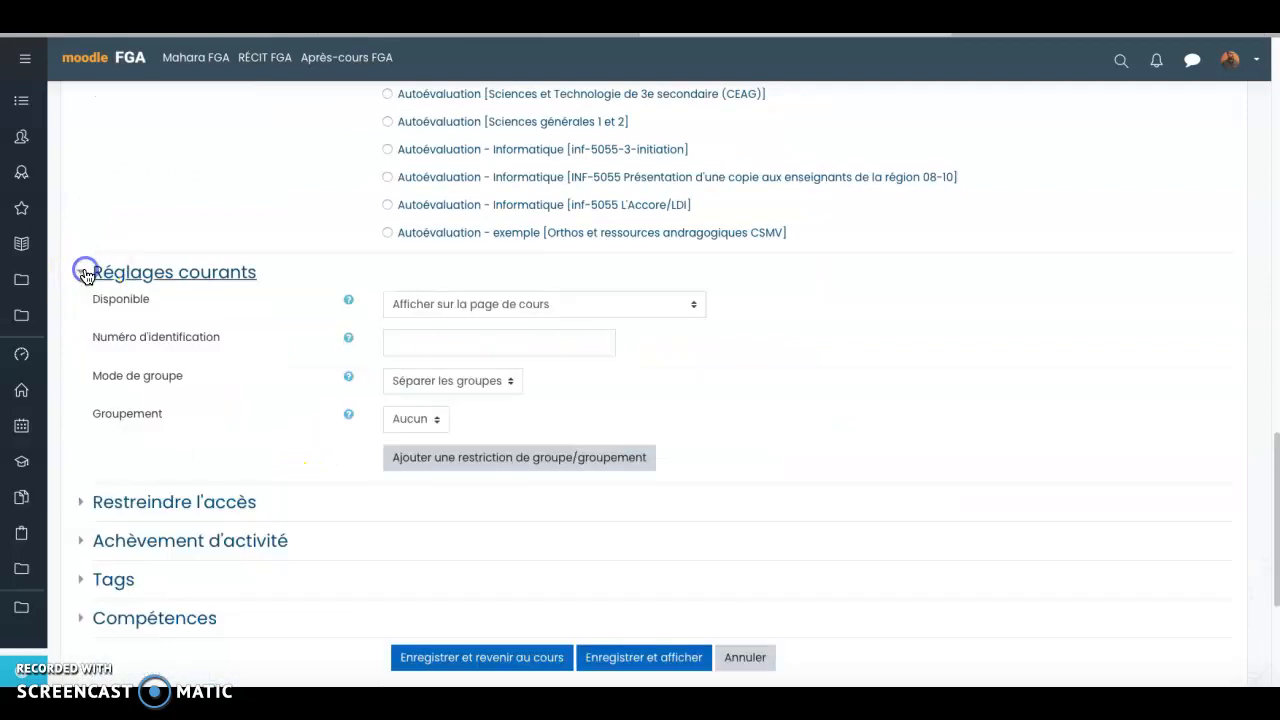
pyautogui.click(85, 273)
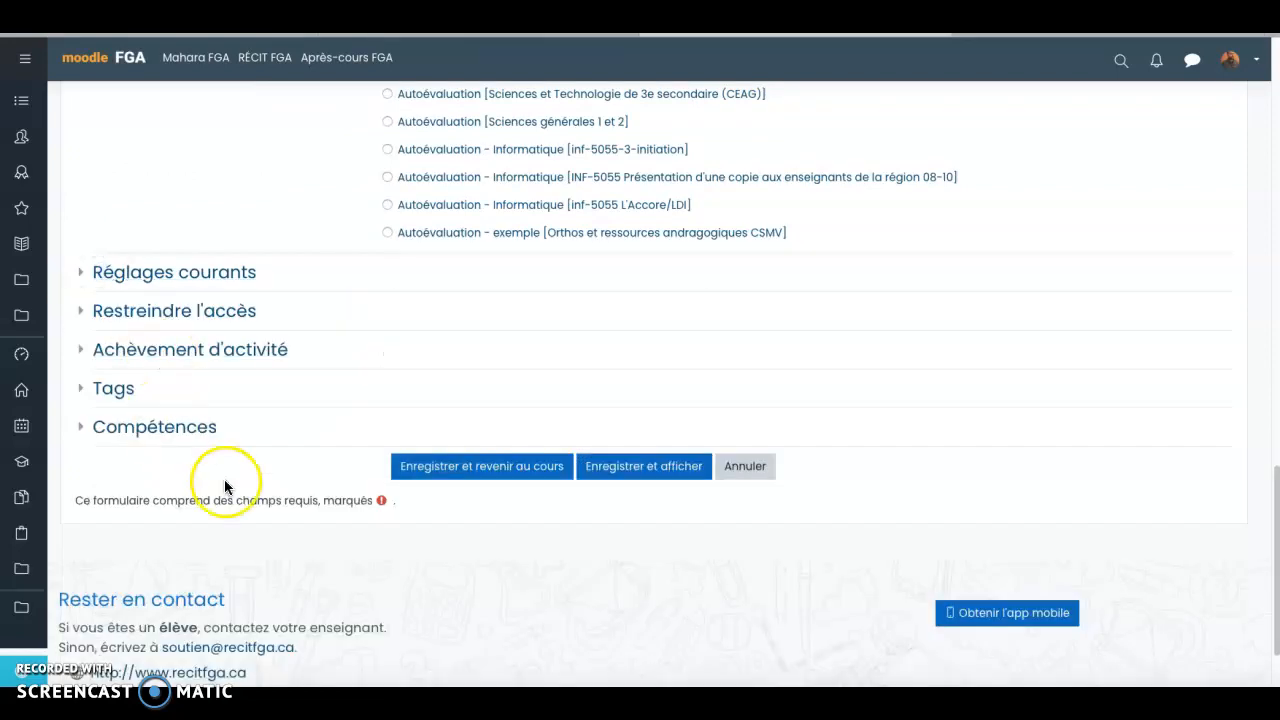
# Save the new autoévaluation quotidienne questionnaire, display it and open the management of its questions
pyautogui.click(620, 468)
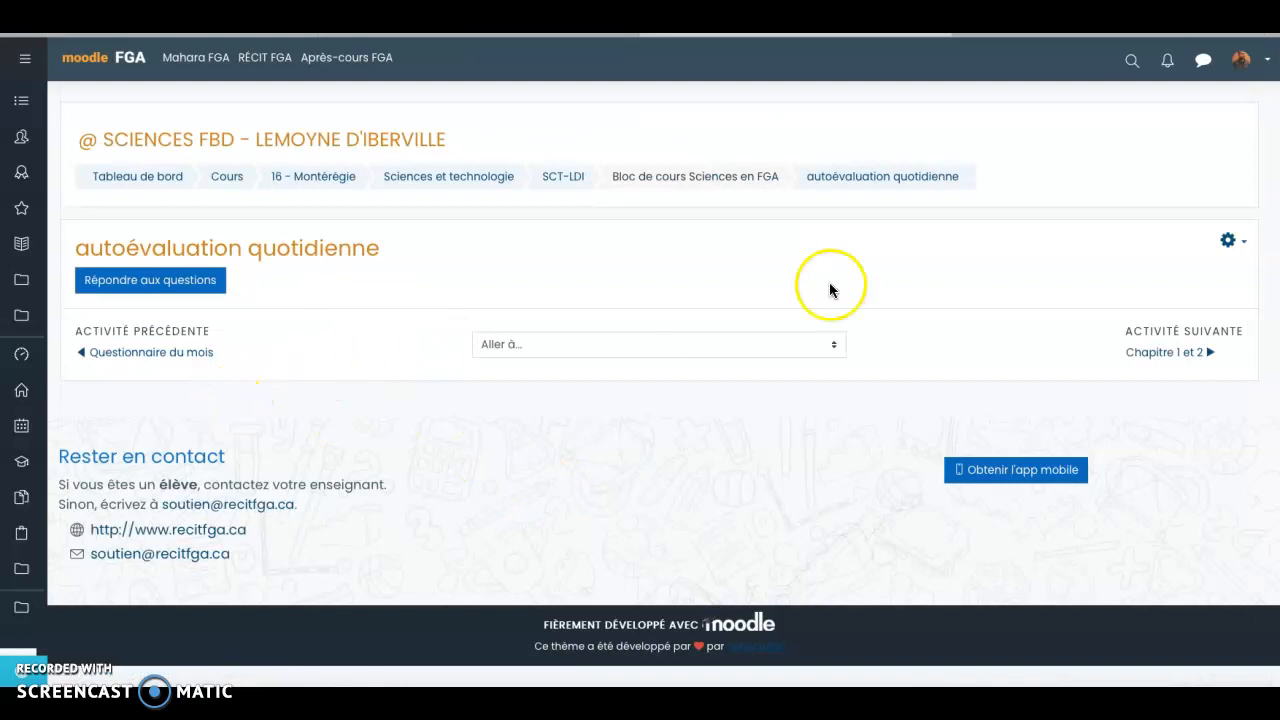
pyautogui.click(1236, 242)
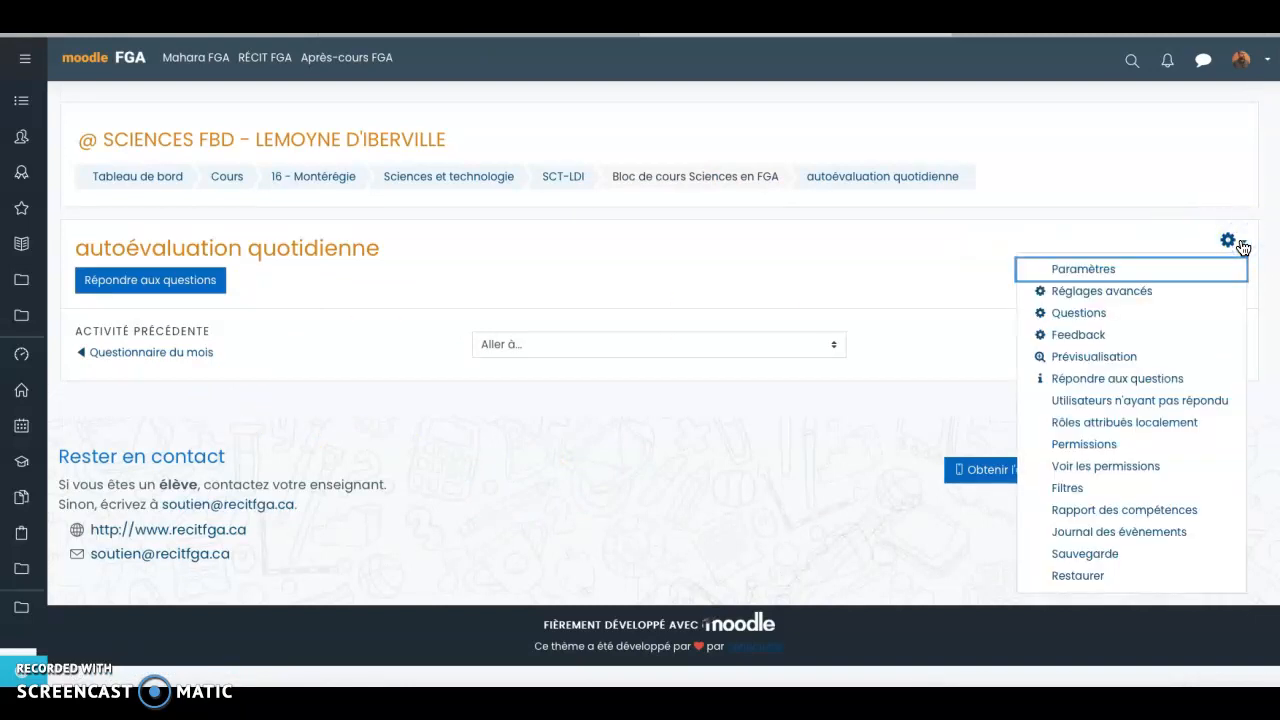
pyautogui.click(1074, 316)
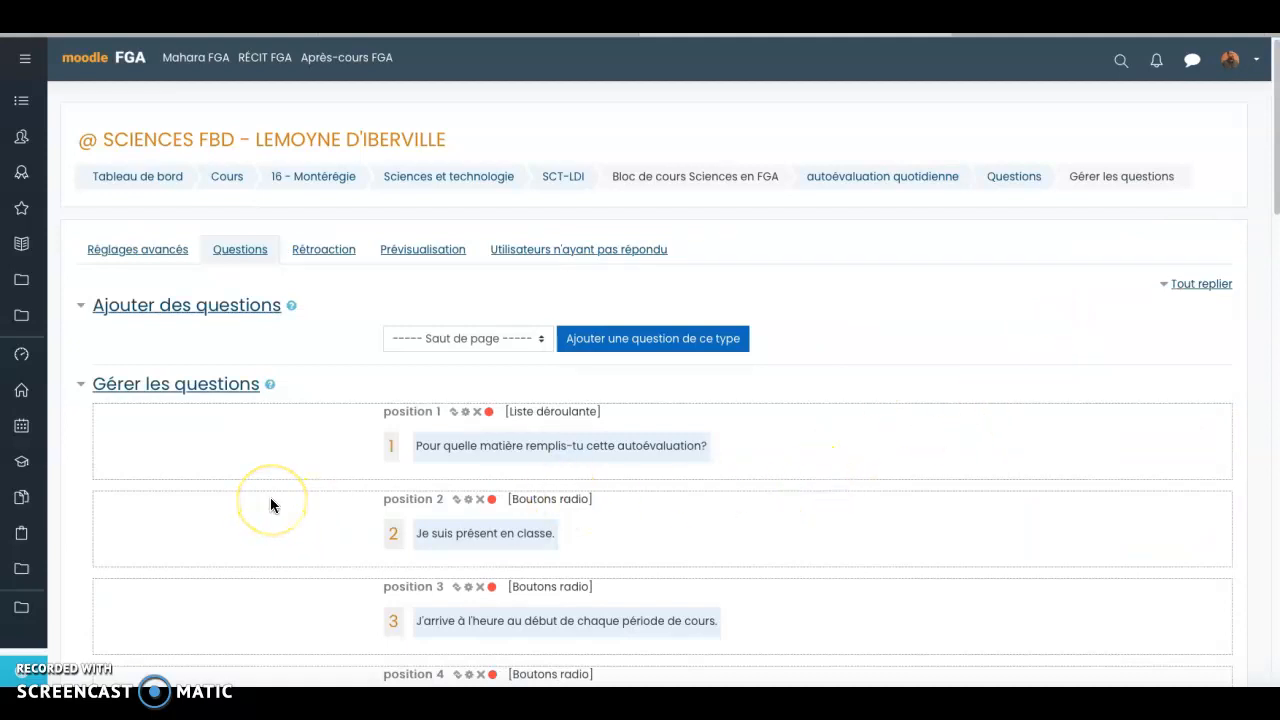
# Look over the first copied questions and examine the question types available for adding a question, leaving Saut de page selected
pyautogui.scroll(-1, 270, 505)
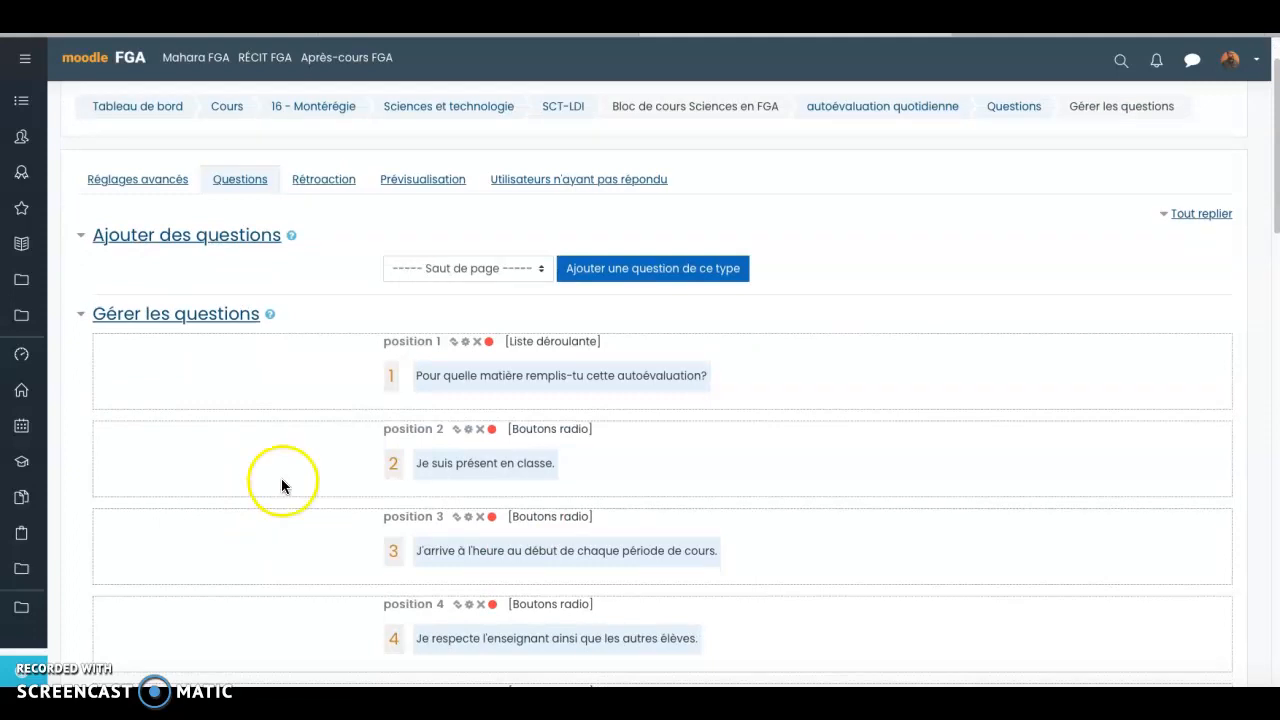
pyautogui.scroll(-5, 281, 481)
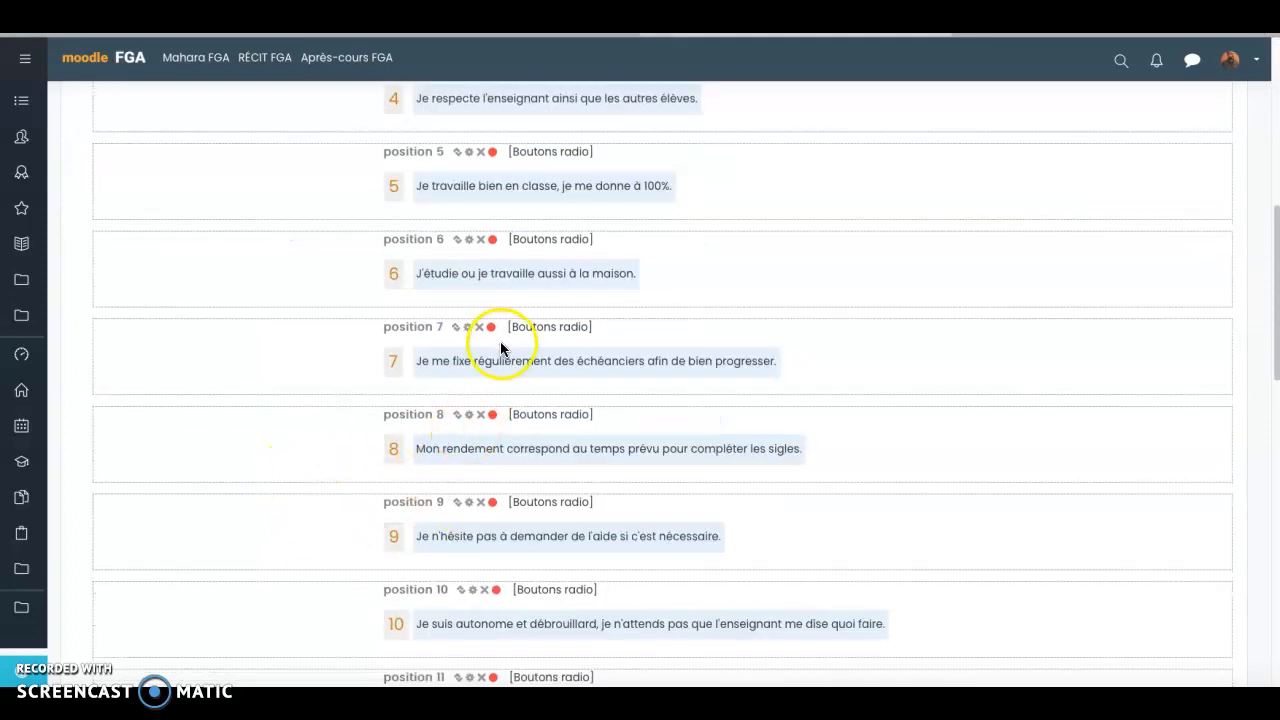
pyautogui.scroll(5, 497, 343)
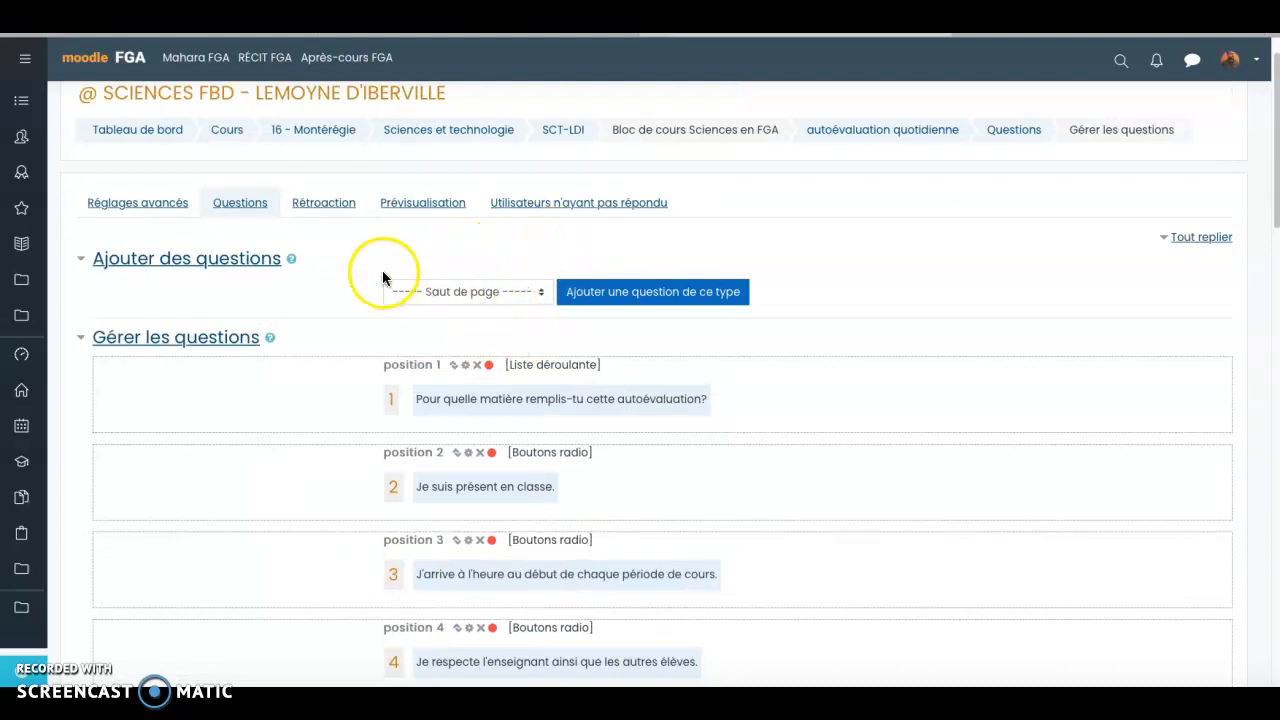
pyautogui.click(506, 292)
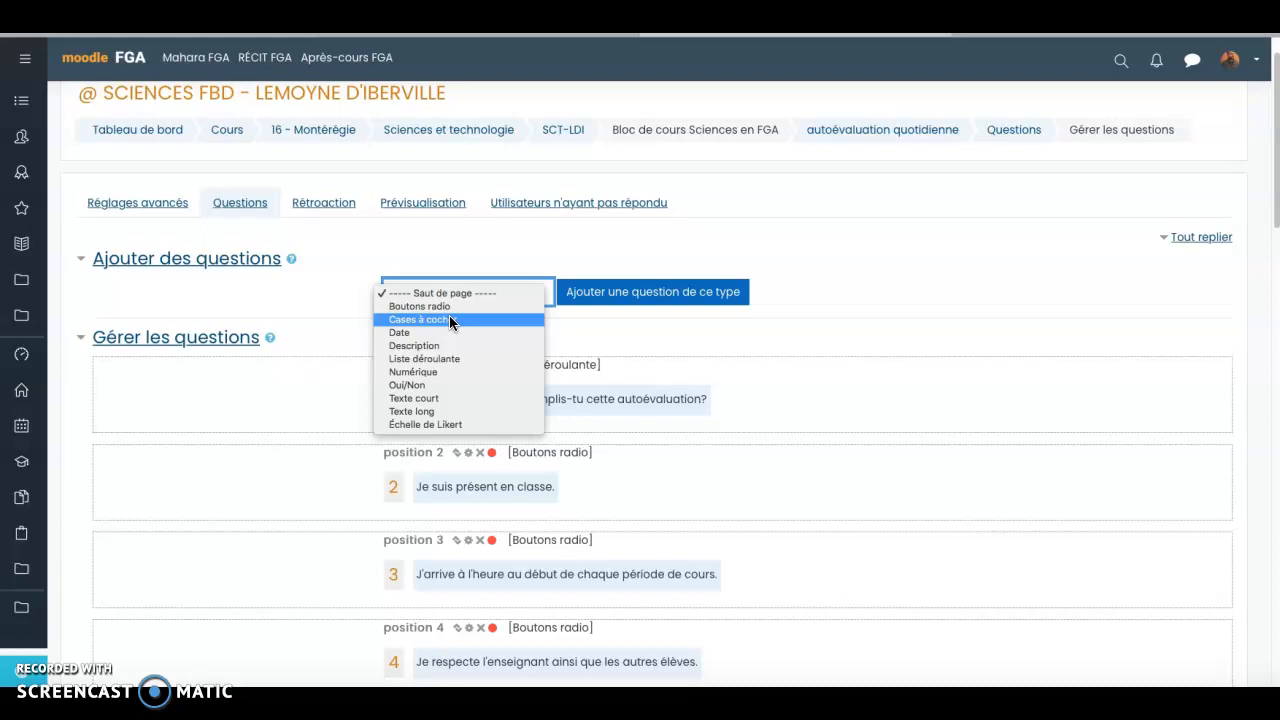
pyautogui.click(311, 307)
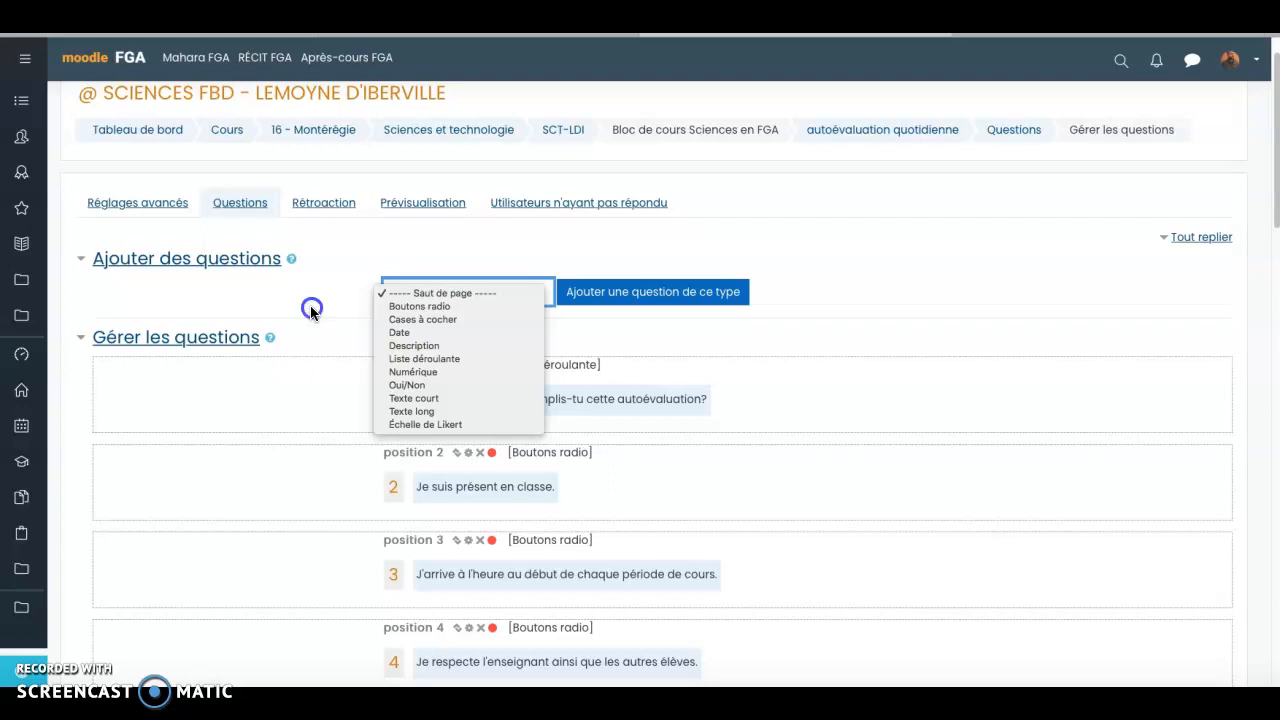
# Read through the full list of questions copied from the model and check the delete option on the first question
pyautogui.scroll(-1, 350, 483)
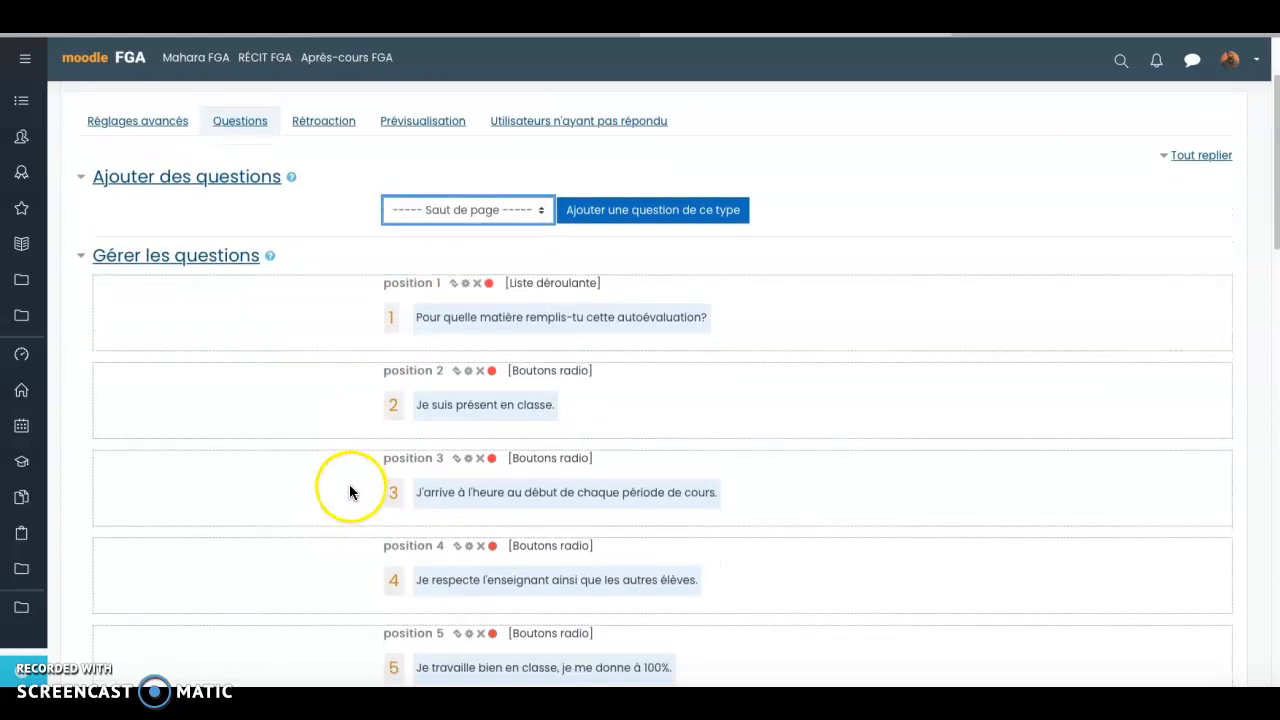
pyautogui.scroll(-3, 349, 488)
pyautogui.scroll(-6, 338, 535)
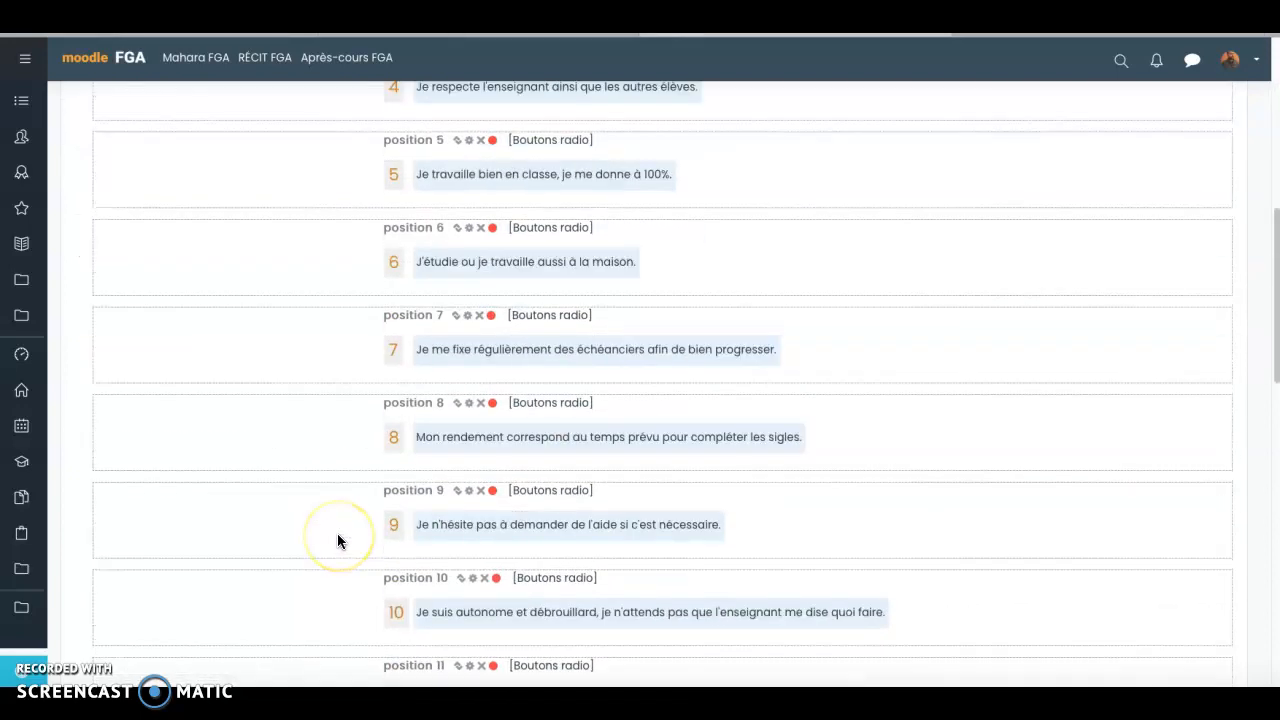
pyautogui.scroll(-5, 337, 541)
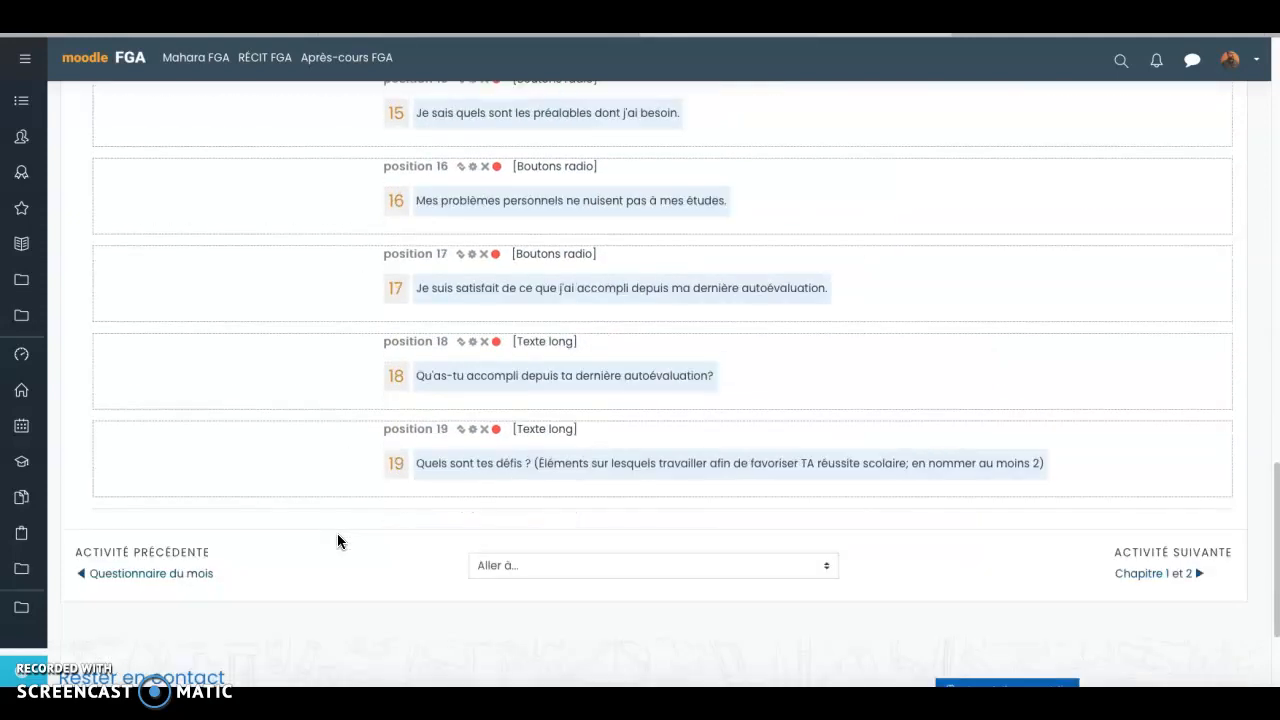
pyautogui.scroll(15, 337, 541)
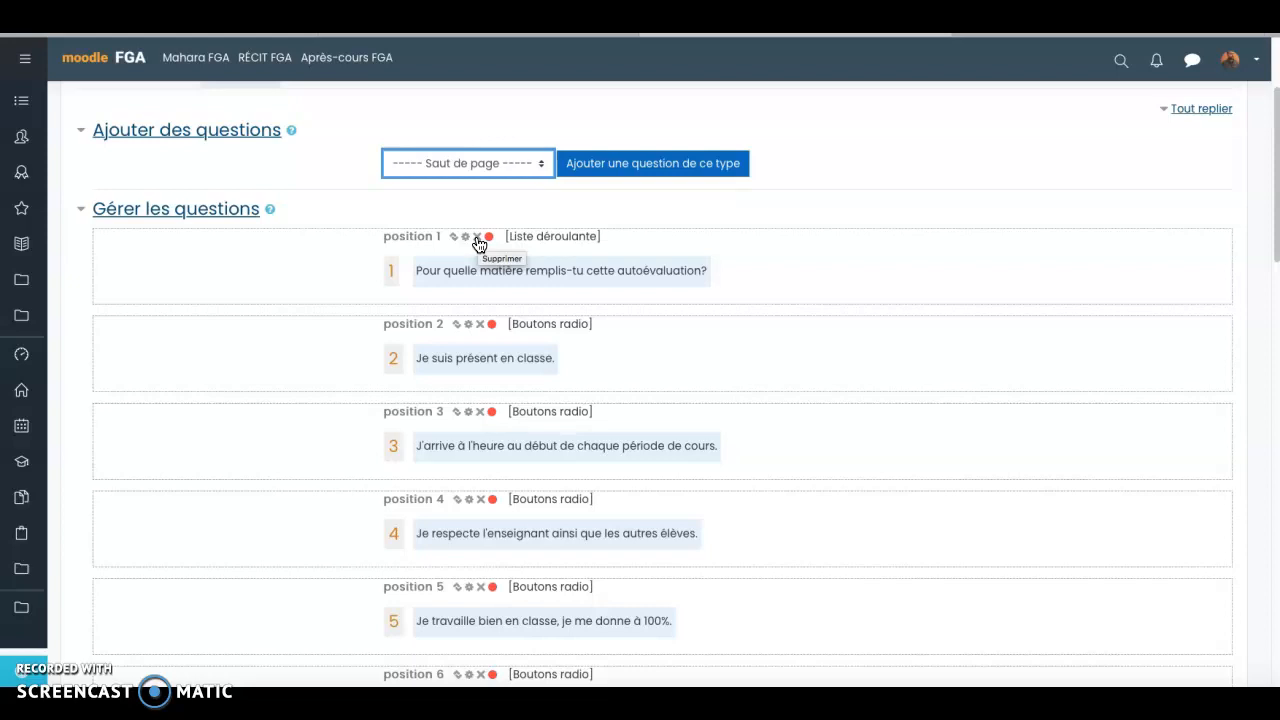
pyautogui.scroll(2, 315, 302)
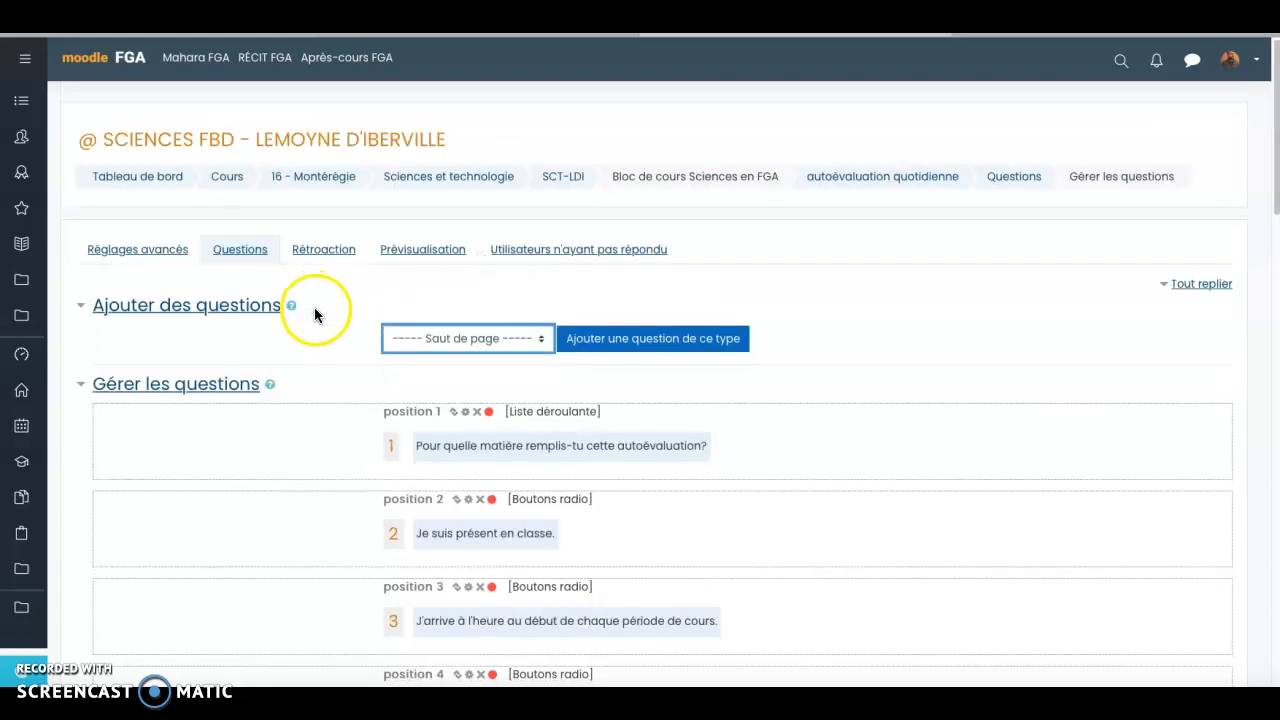